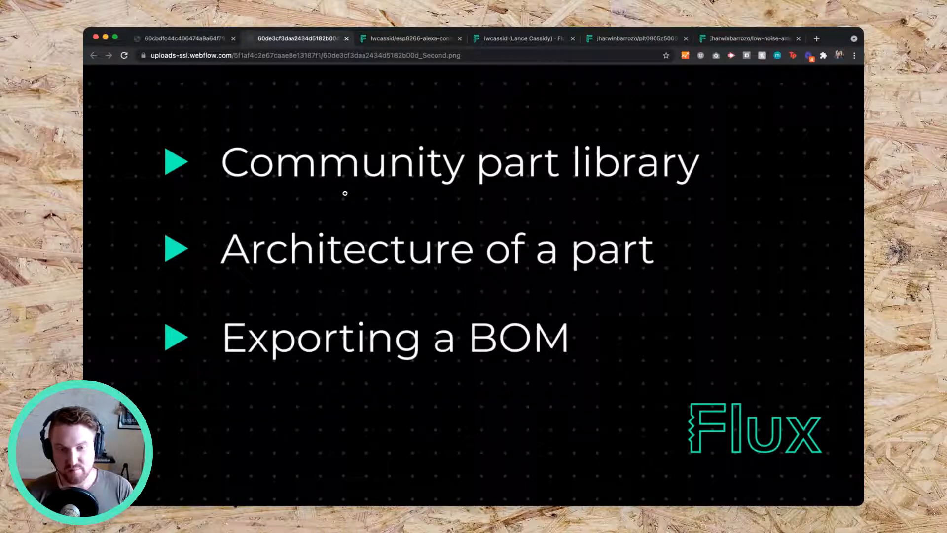
Search the part library of the ESP8266 Alexa Controlled Switch project for ESP8266 and star the ESP8266 Wi-Fi module.
click(409, 40)
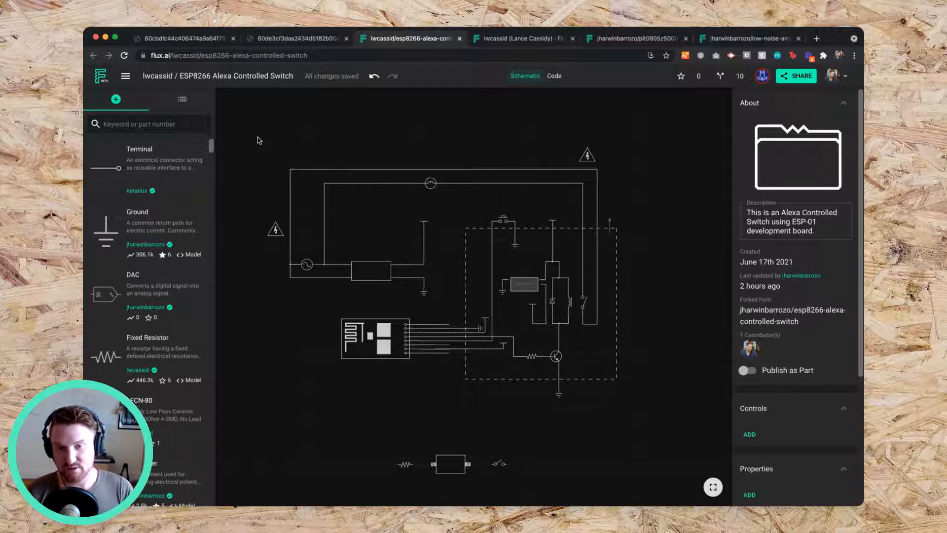
click(162, 125)
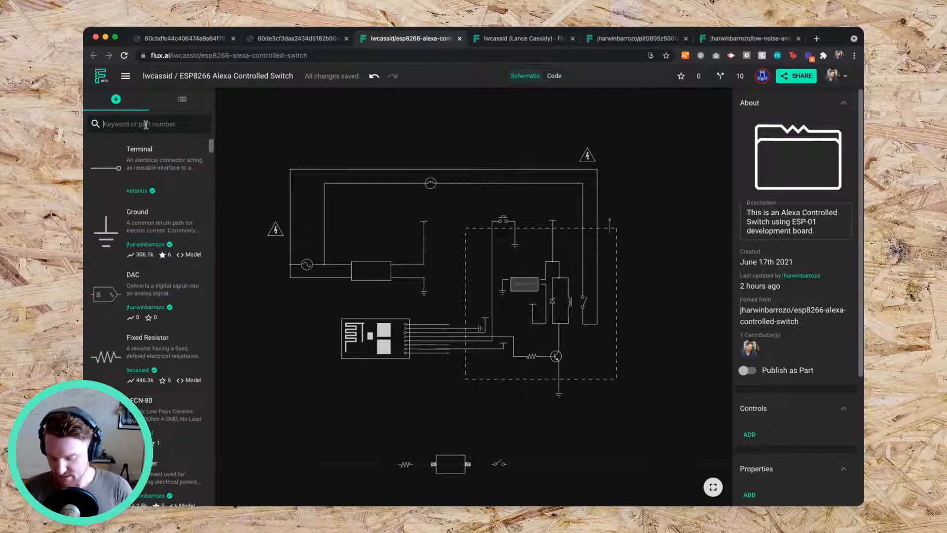
text(ESP)
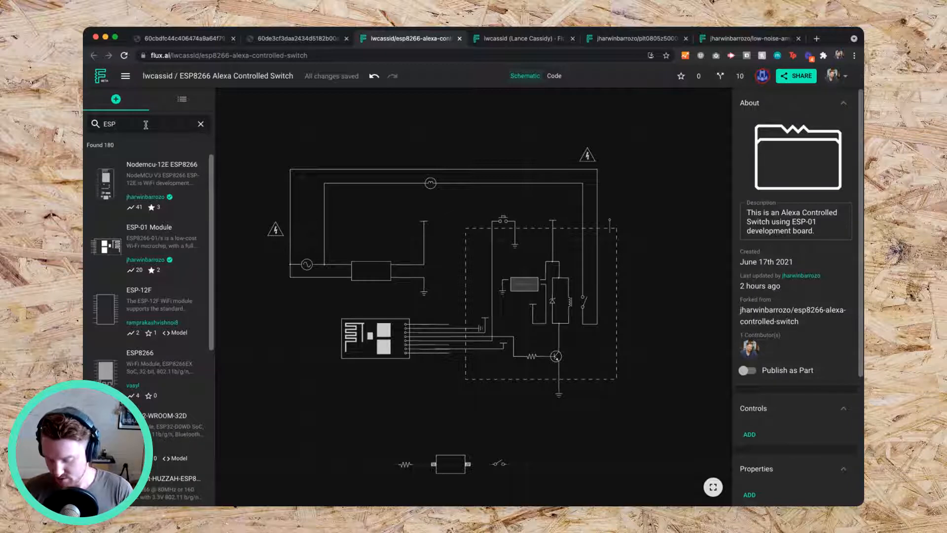
text(8266)
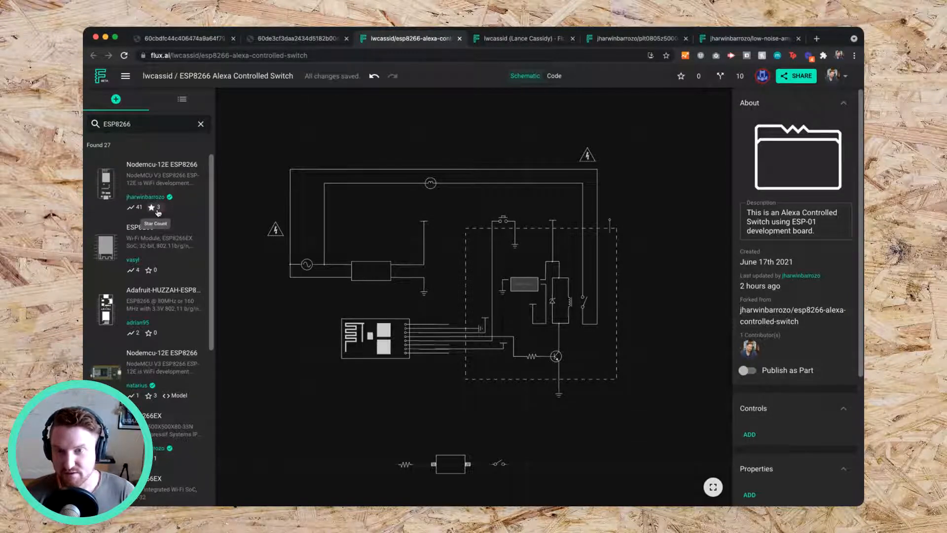
click(149, 270)
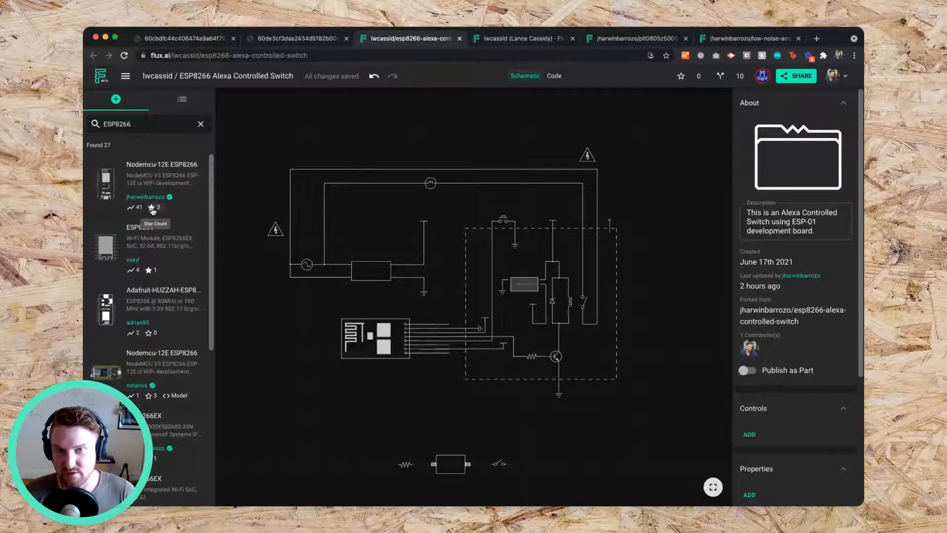
Review the starred projects and parts on the profile page and return to the ESP8266 Alexa Controlled Switch schematic.
click(525, 43)
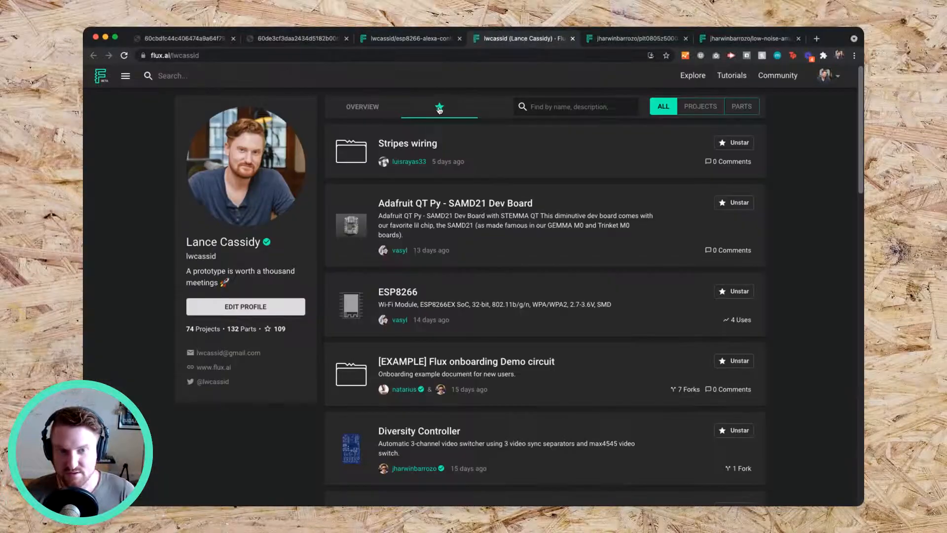
scroll(493, 303, down, 15)
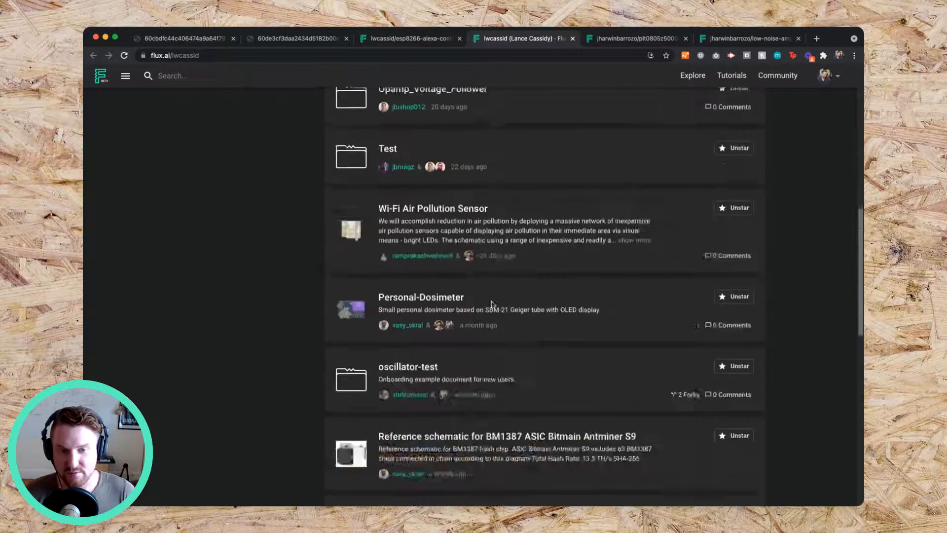
scroll(493, 304, down, 5)
scroll(493, 304, up, 8)
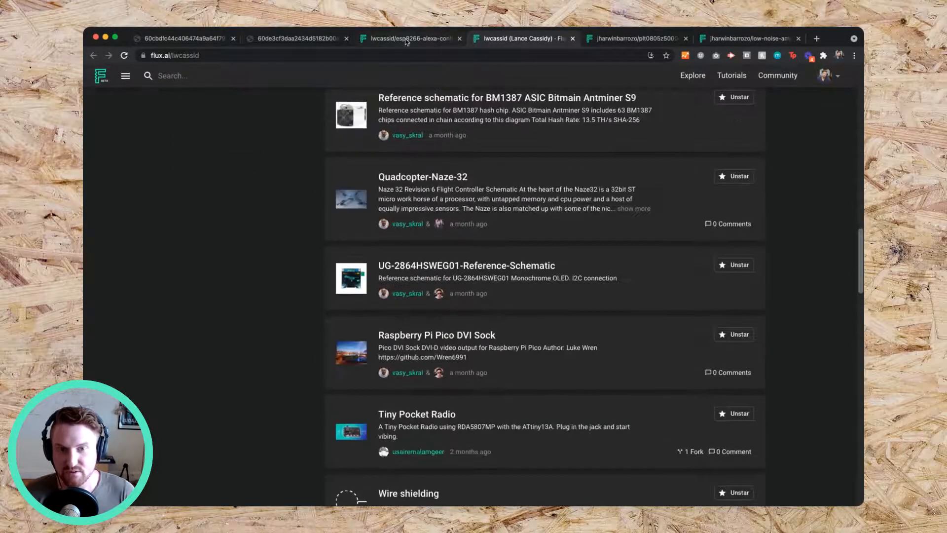
click(405, 38)
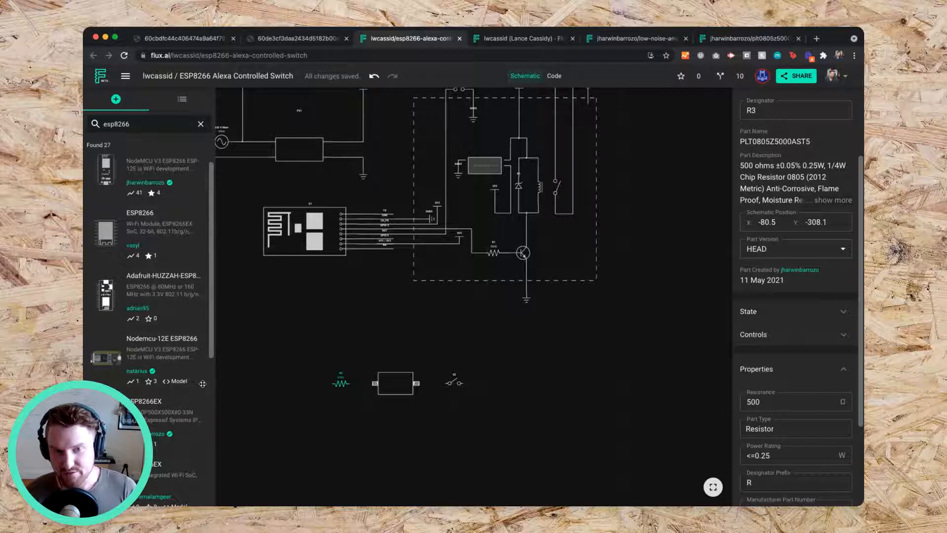
Change the designator of the unconnected 500 Ω resistor below the circuit to R2.
click(302, 342)
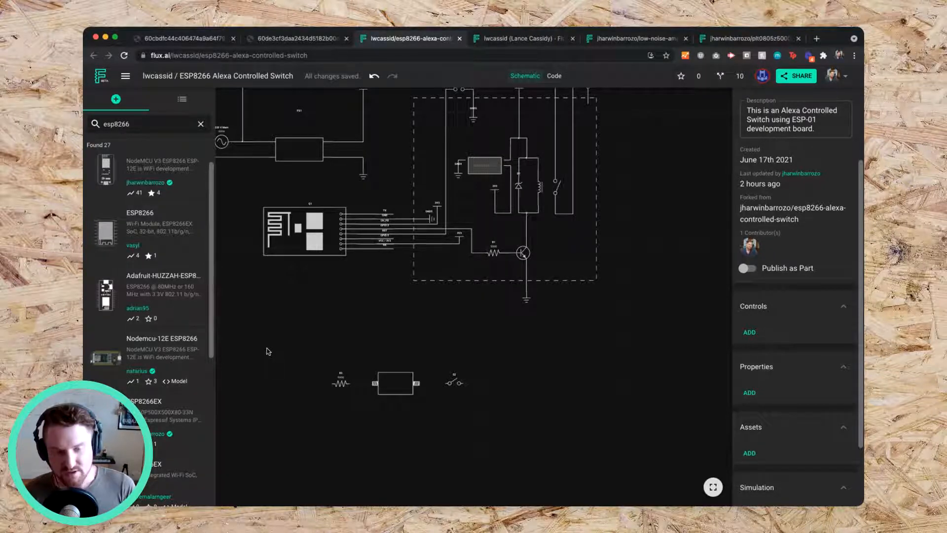
scroll(267, 351, down, 3)
scroll(267, 351, down, 2)
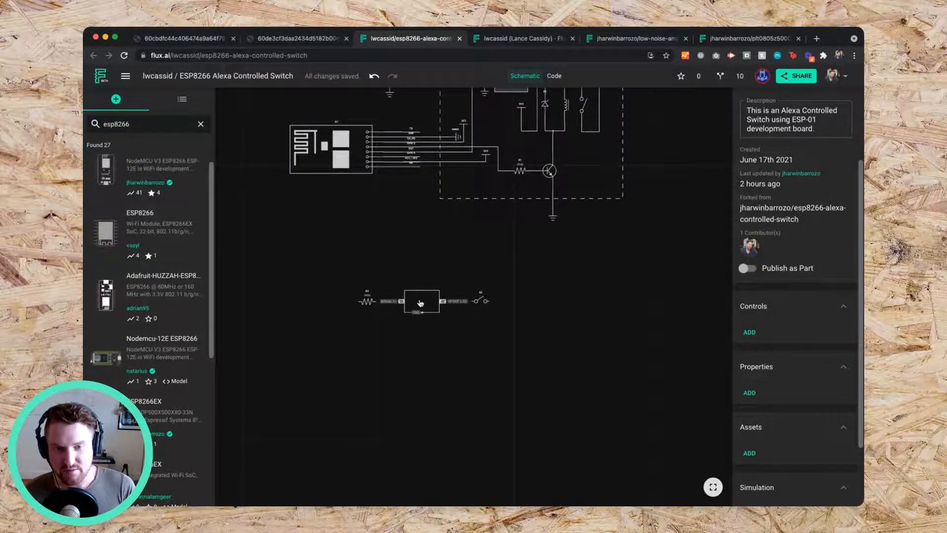
ctrl+scroll(419, 299, up, 5)
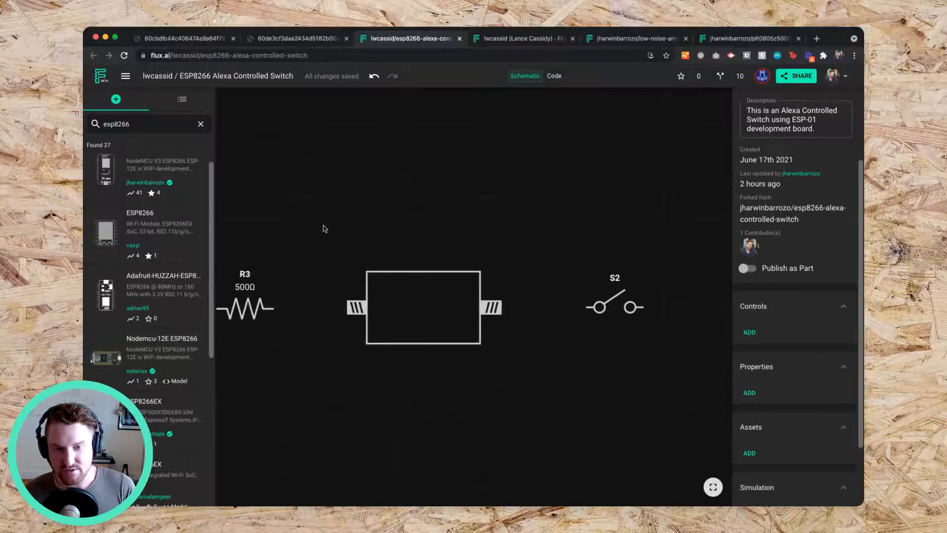
scroll(324, 228, left, 2)
scroll(296, 201, down, 1)
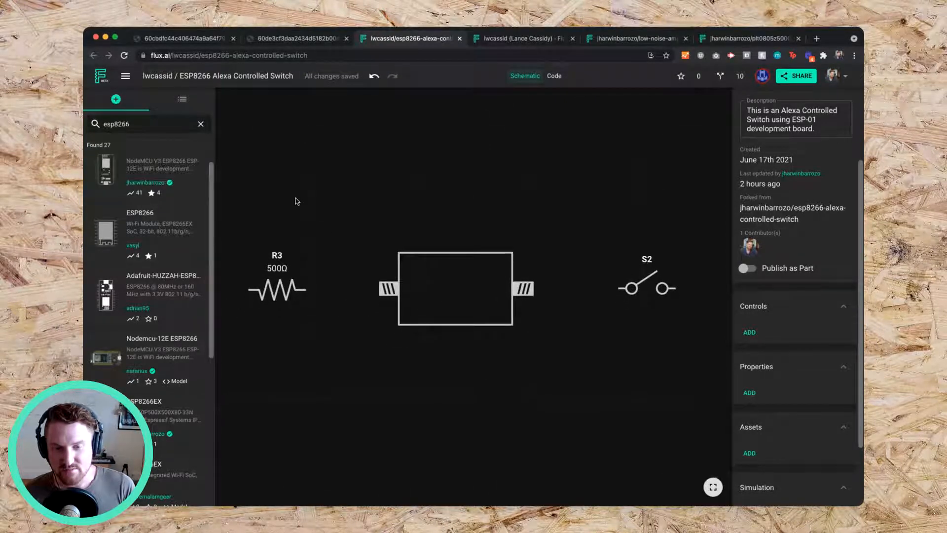
click(279, 298)
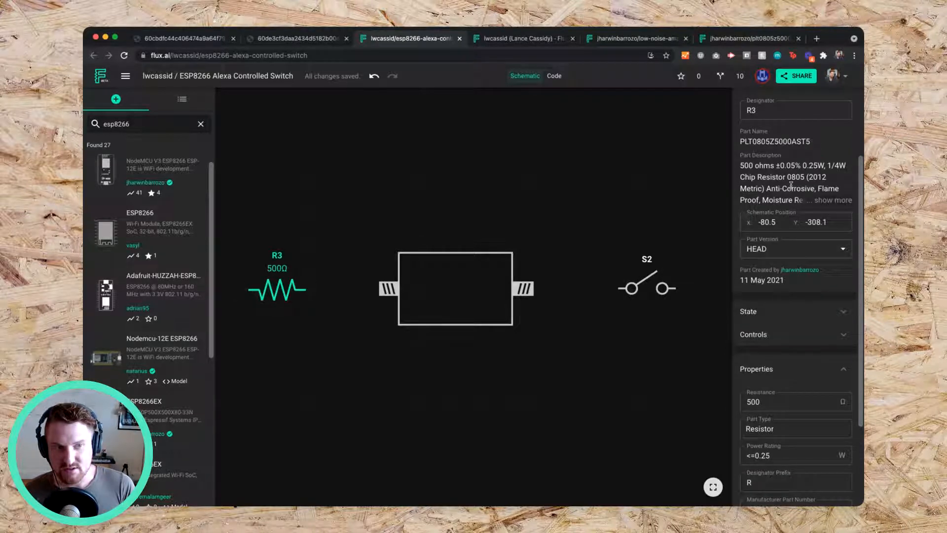
scroll(791, 185, up, 2)
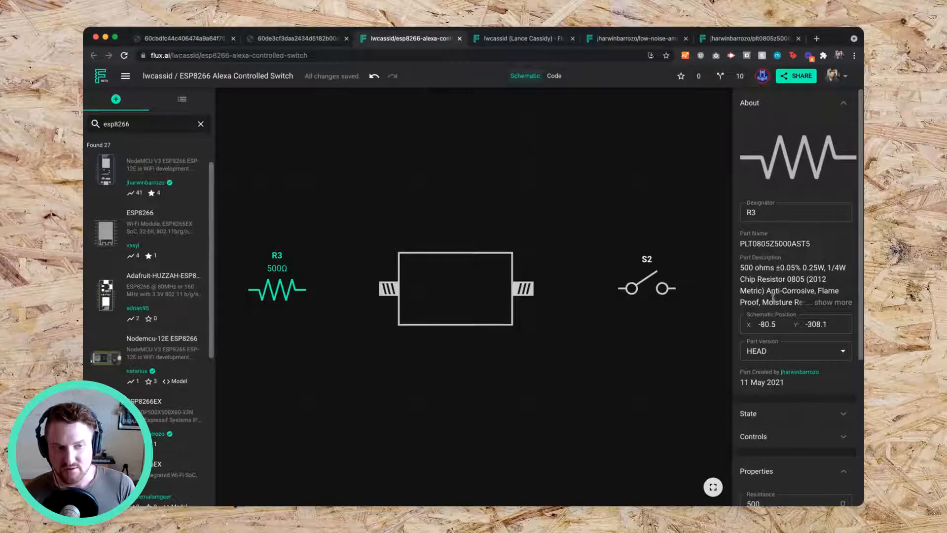
click(786, 211)
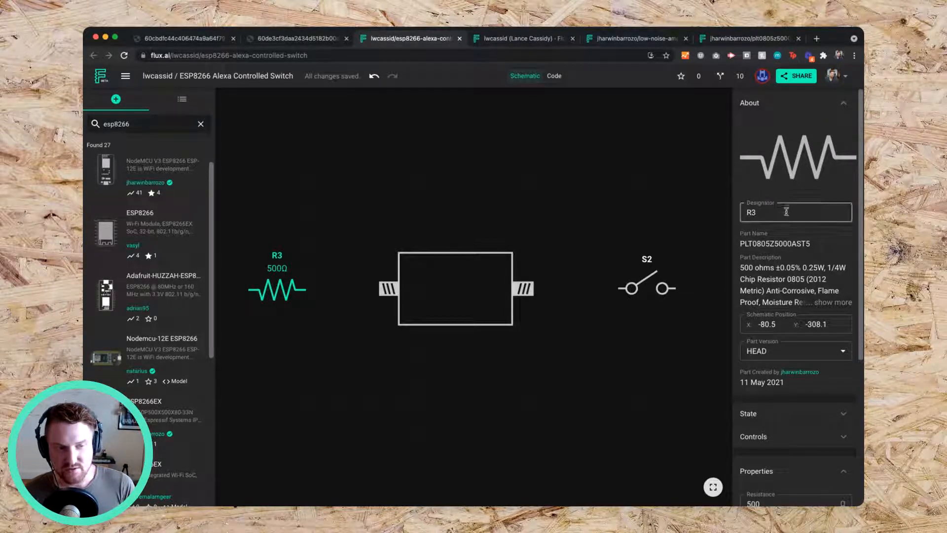
click(785, 211)
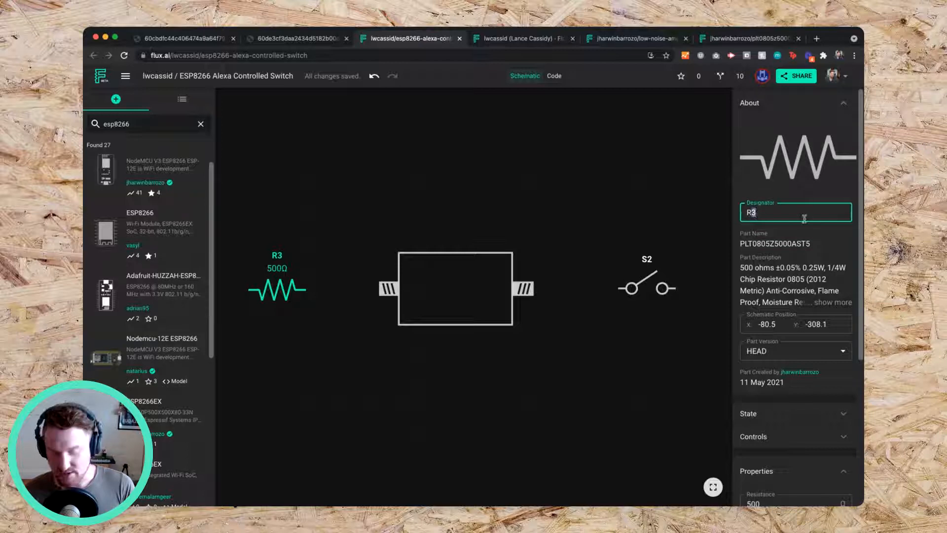
text(2)
key(Return)
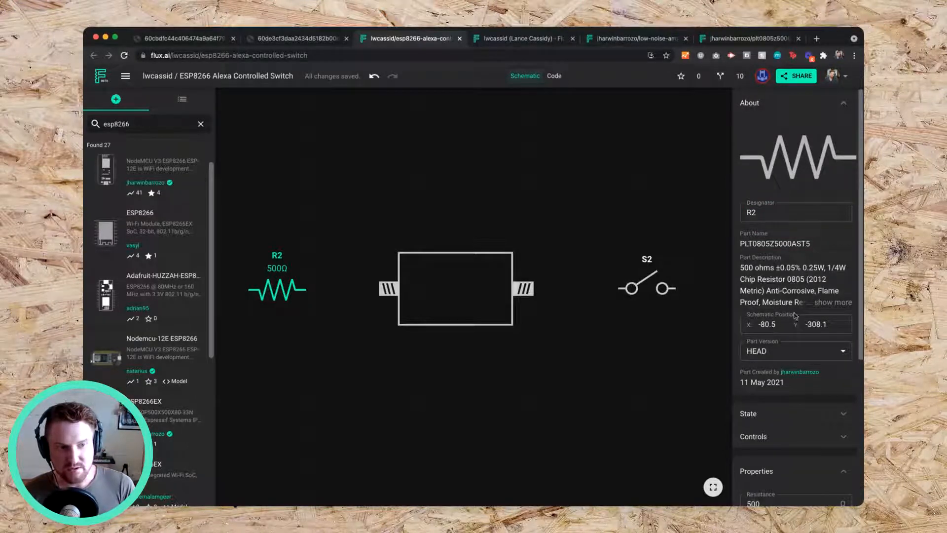
Set the Y schematic position of resistor R2 to -314.1.
click(767, 324)
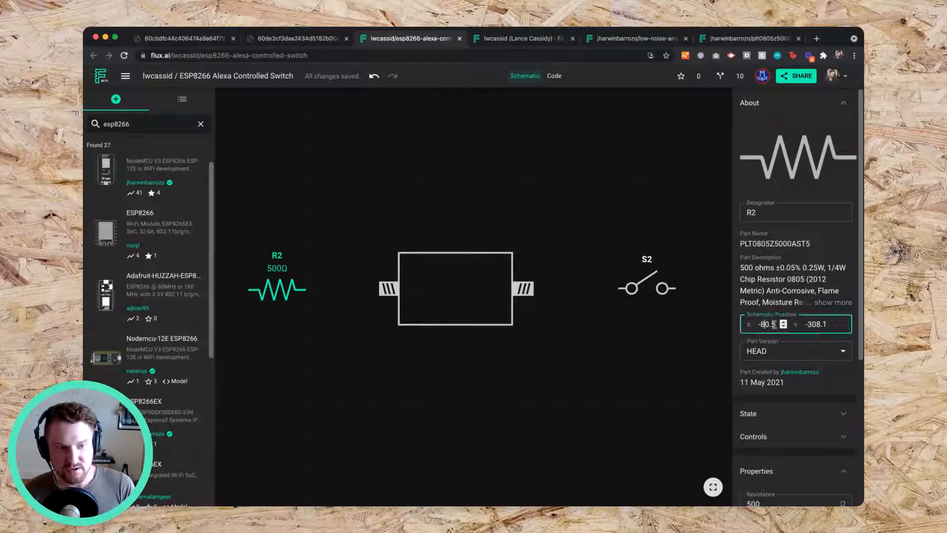
click(808, 324)
key(Down)
key(Down)
key(Down)
key(Down)
key(Down)
key(Down)
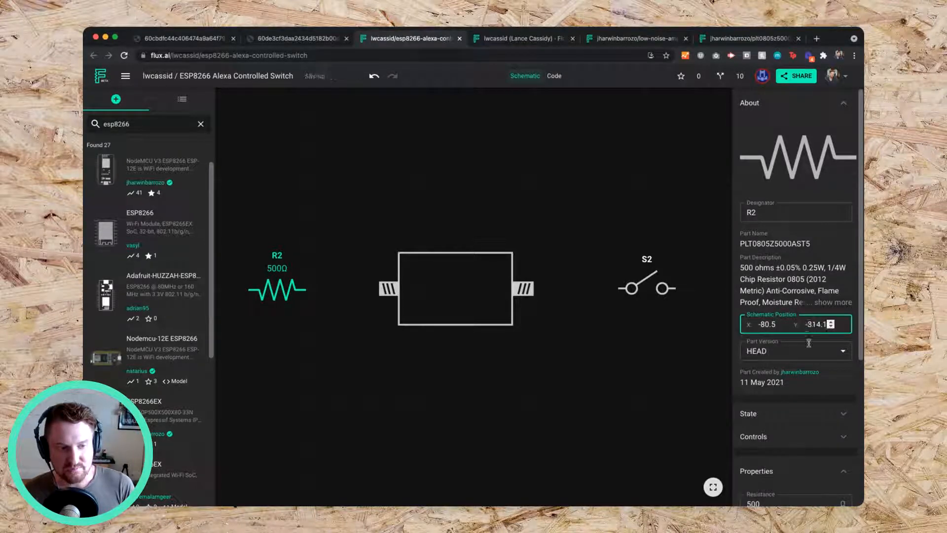
click(831, 374)
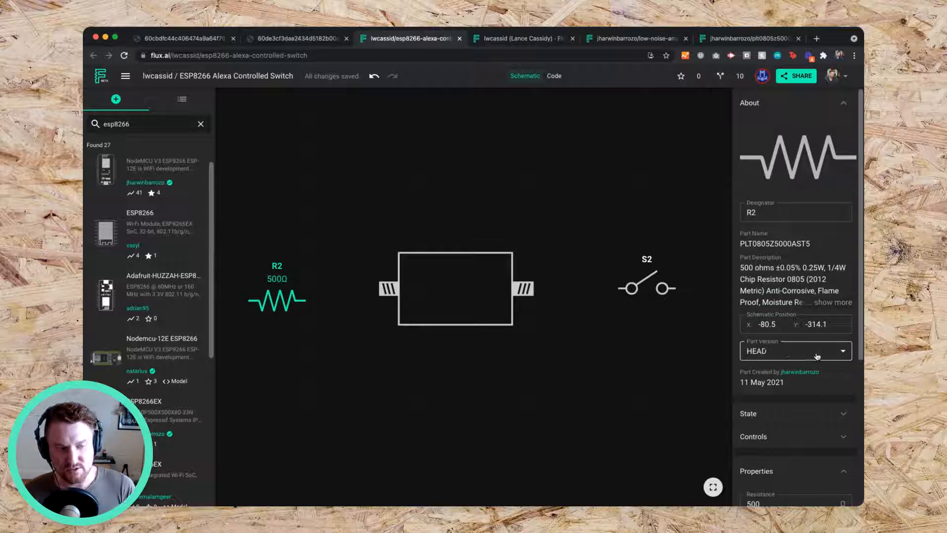
Examine resistor R2's part version options, creation details, and State and Controls sections, keeping the HEAD version.
click(827, 354)
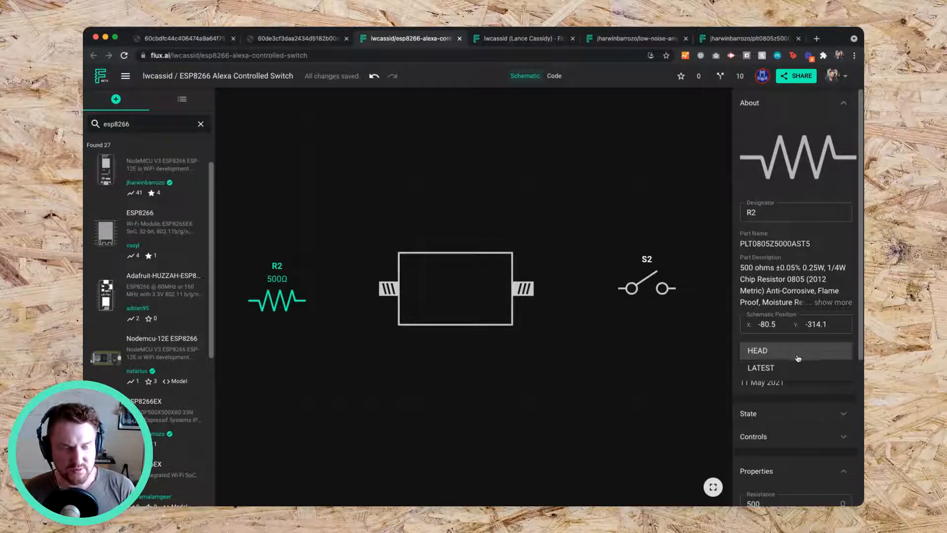
click(742, 351)
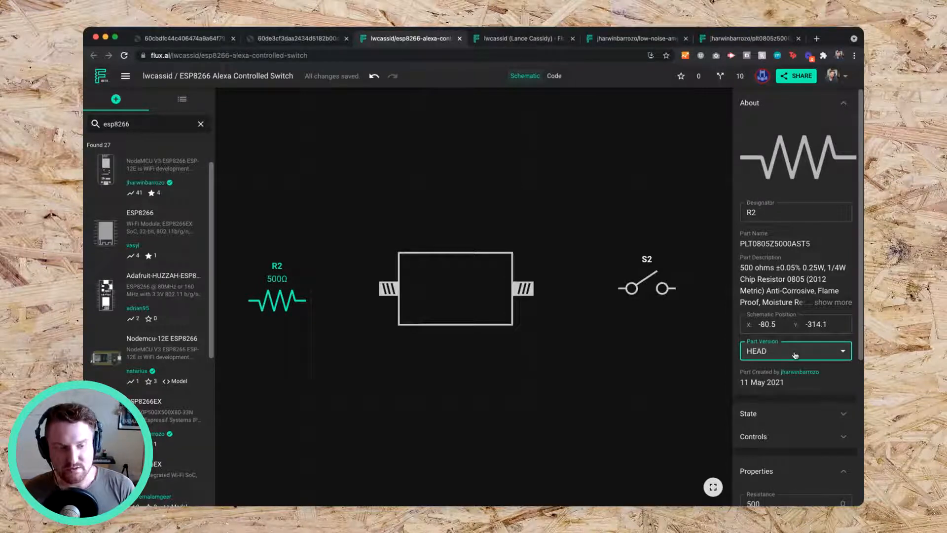
click(736, 354)
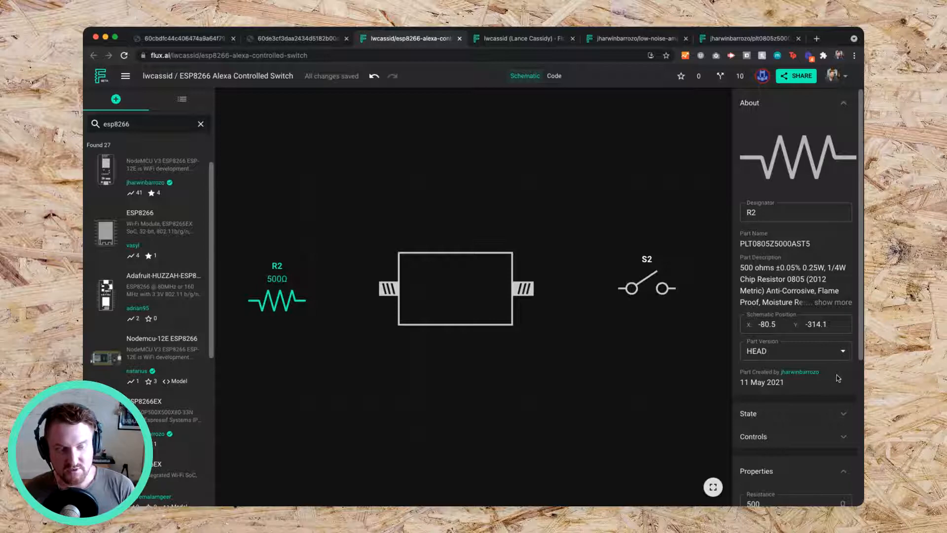
scroll(837, 378, down, 1)
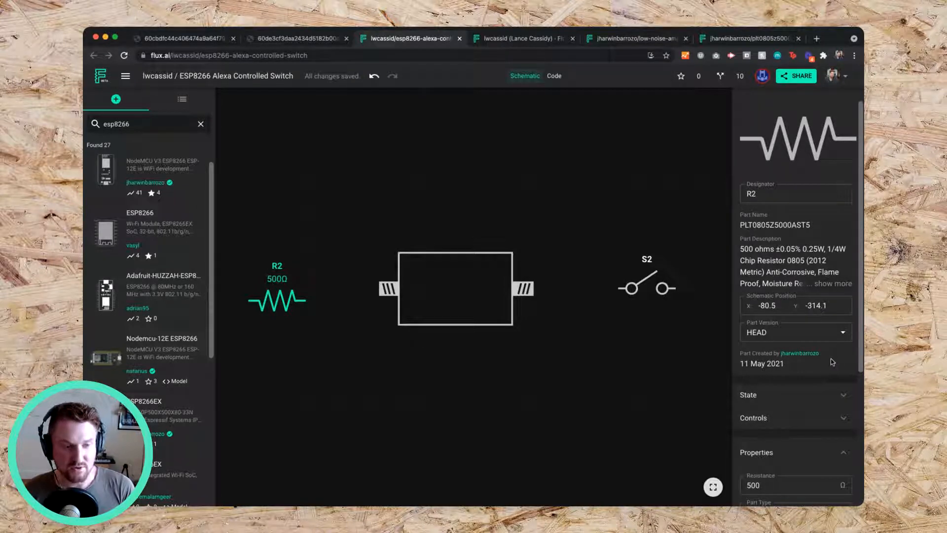
scroll(833, 360, down, 1)
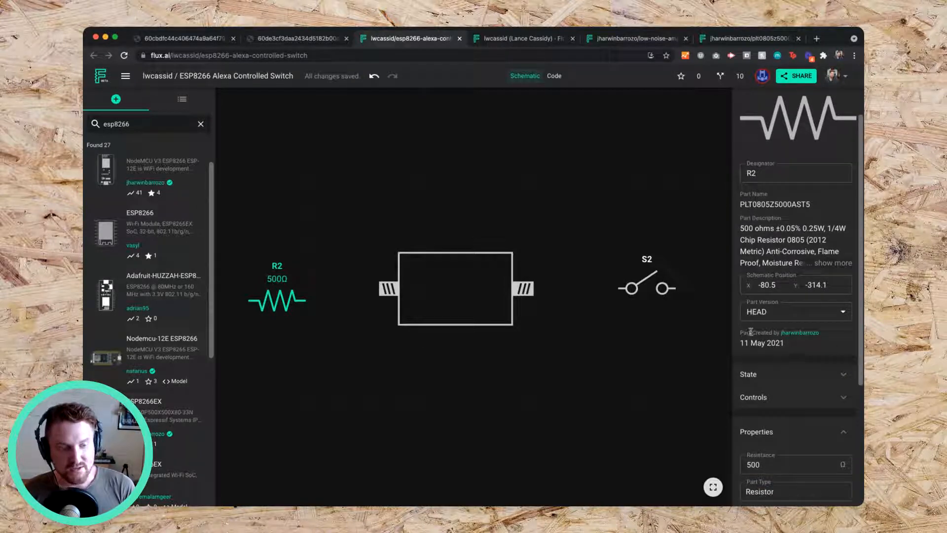
drag(743, 343, 787, 345)
click(799, 354)
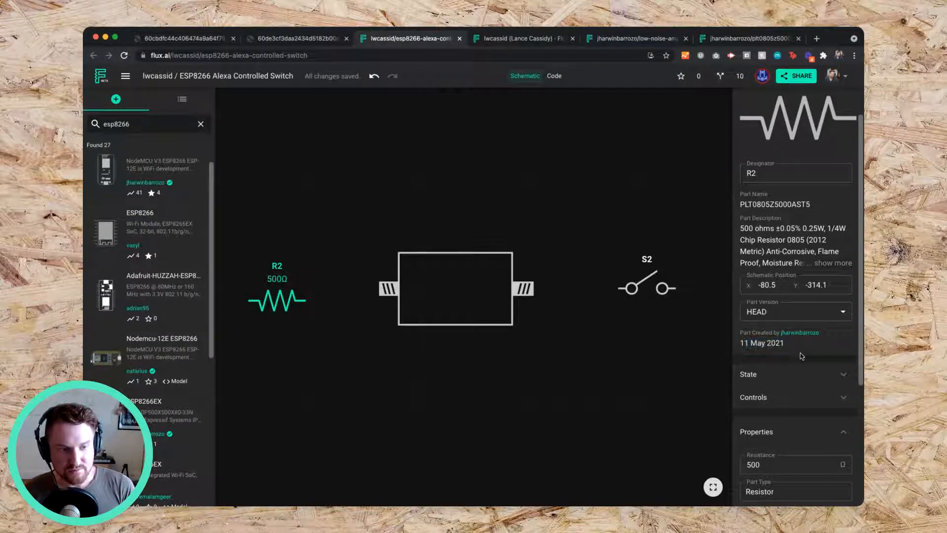
scroll(801, 356, down, 2)
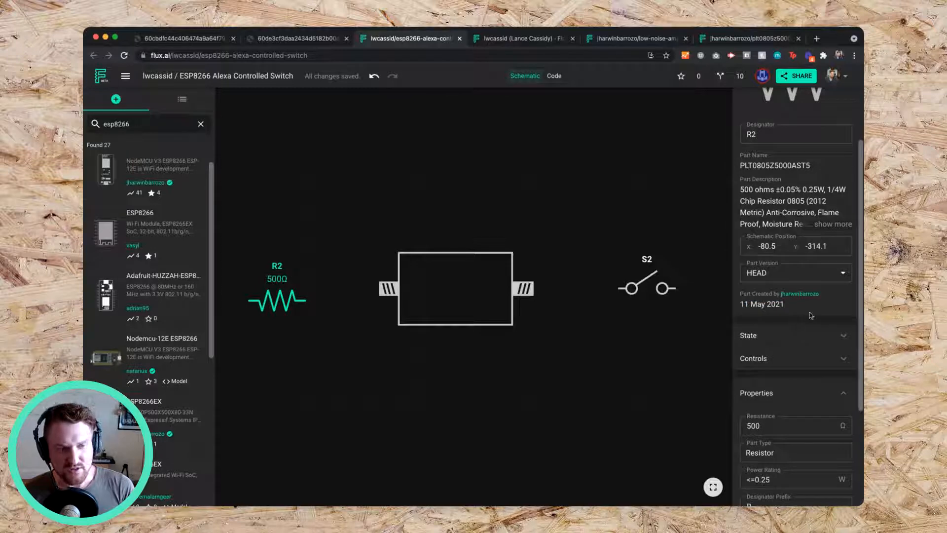
click(798, 338)
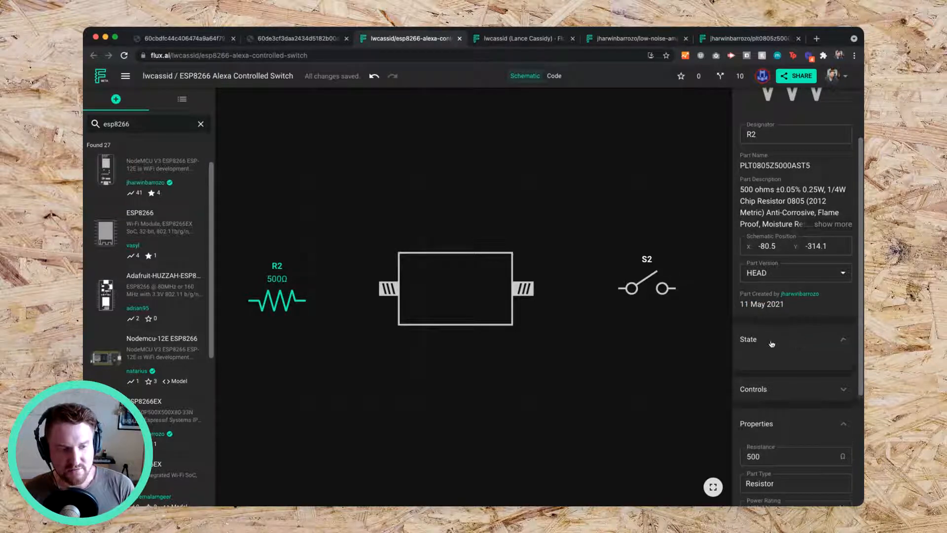
click(785, 341)
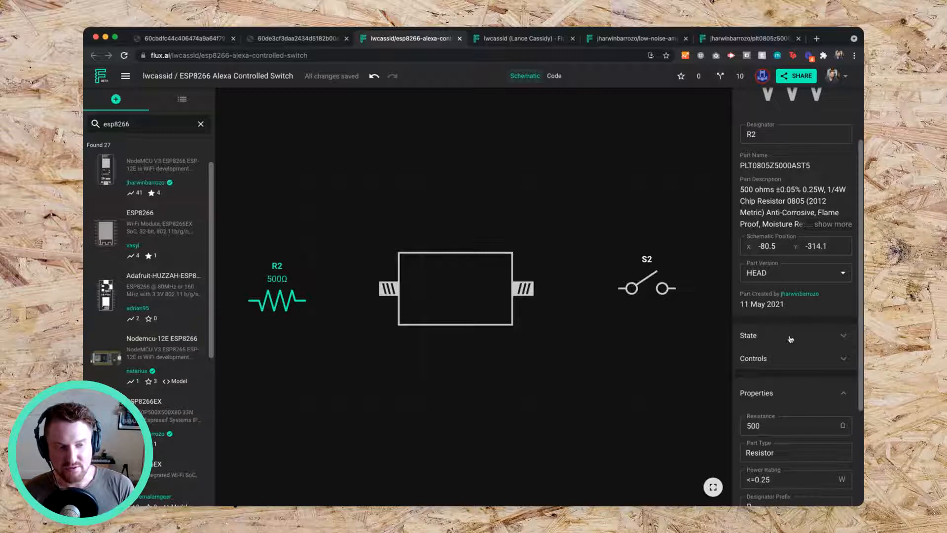
scroll(790, 339, down, 1)
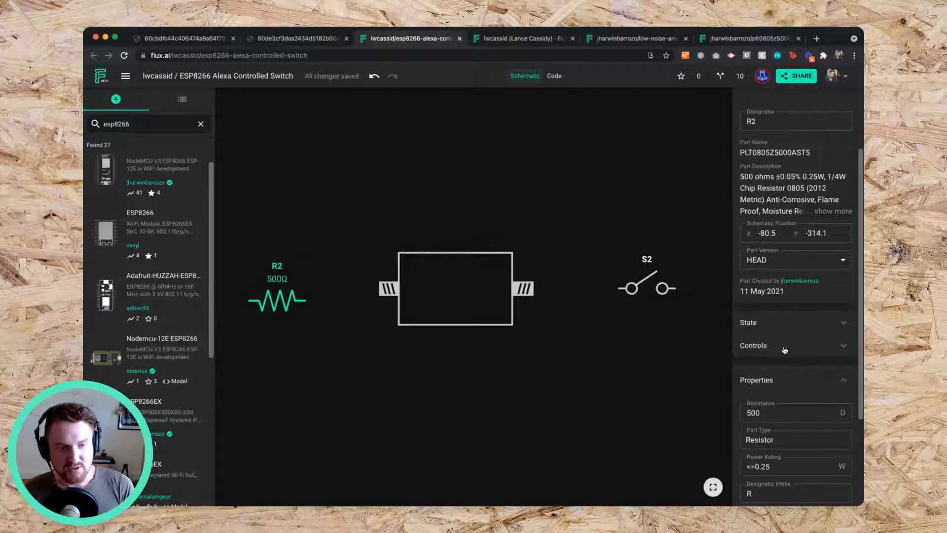
click(674, 351)
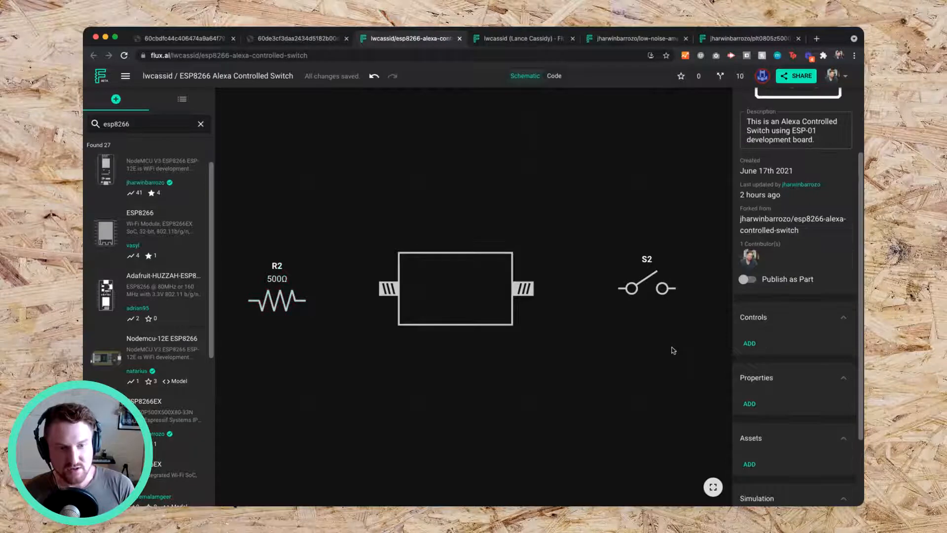
Set the control of the SPST switch S2 to Closed.
click(649, 291)
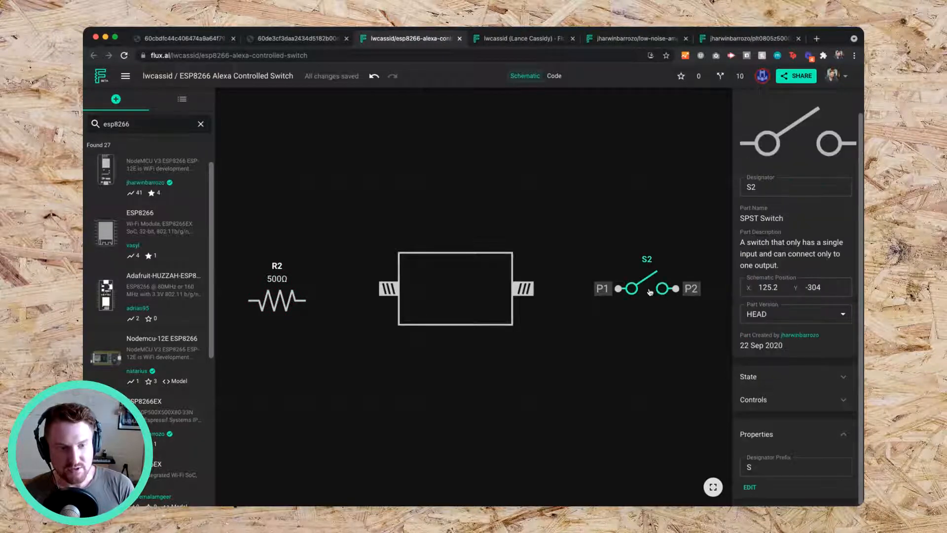
click(784, 401)
scroll(779, 385, down, 3)
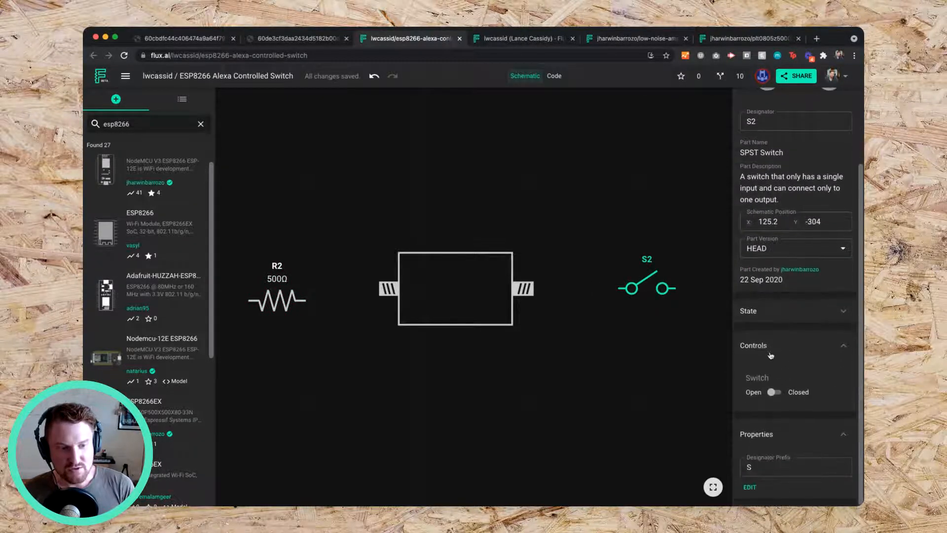
click(775, 392)
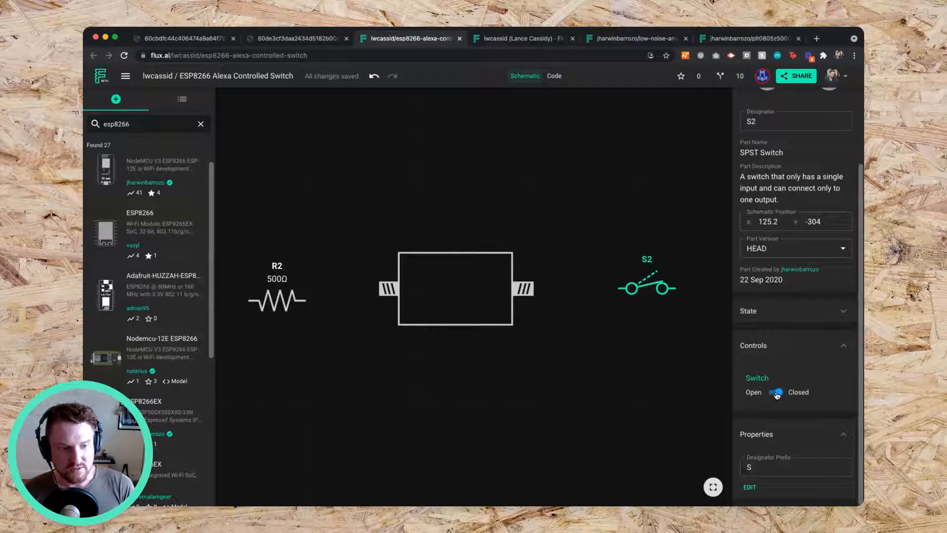
Set the control of the SPST switch S2 back to Open.
click(776, 393)
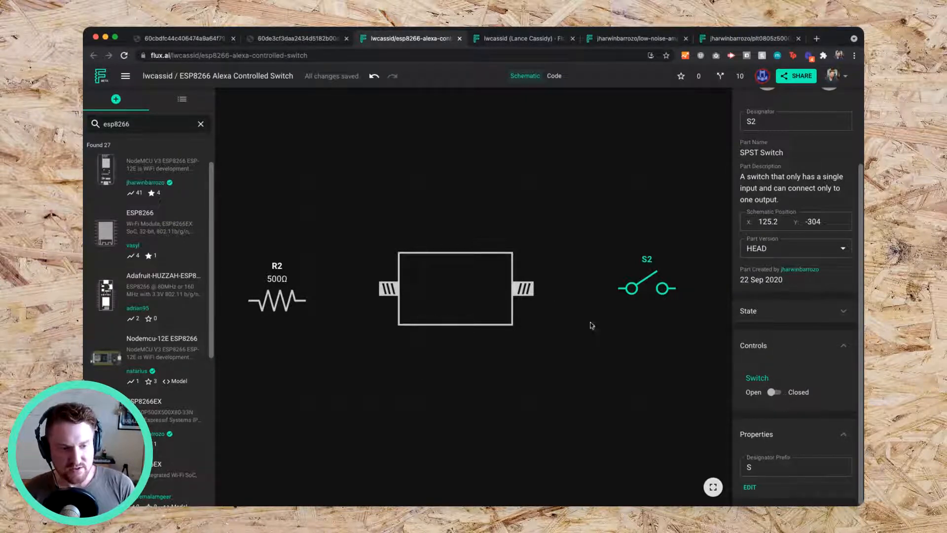
Examine resistor R2's properties, from its resistance down to the manufacturer details, case code and datasheet URL.
click(290, 303)
scroll(791, 383, down, 5)
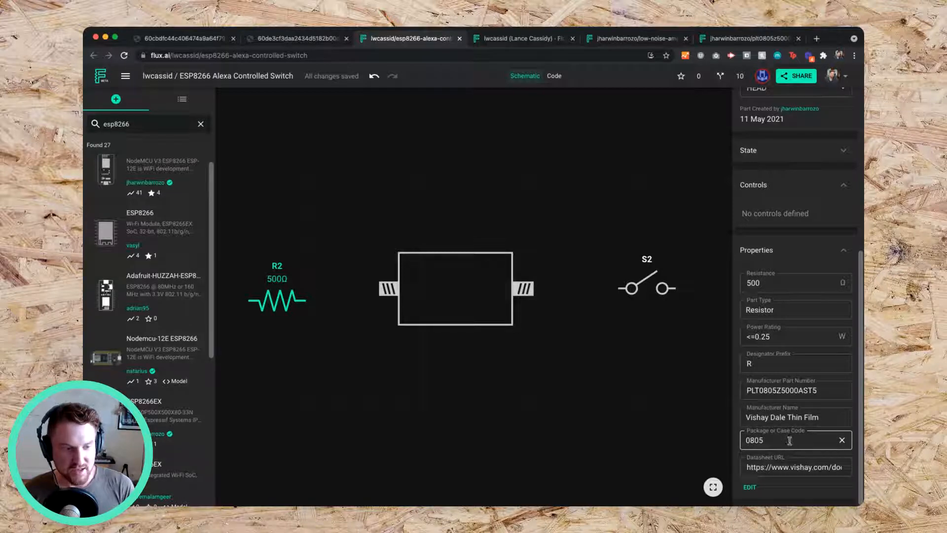
click(770, 468)
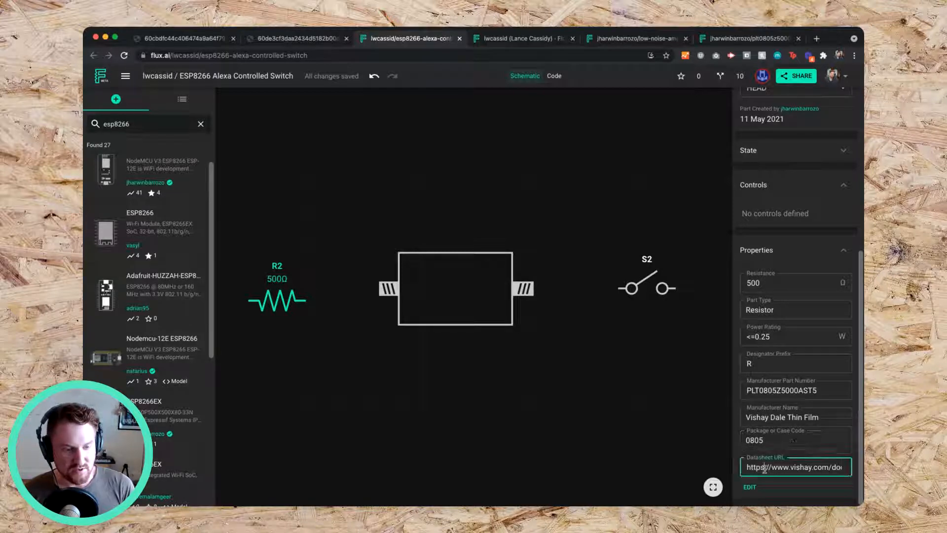
click(795, 492)
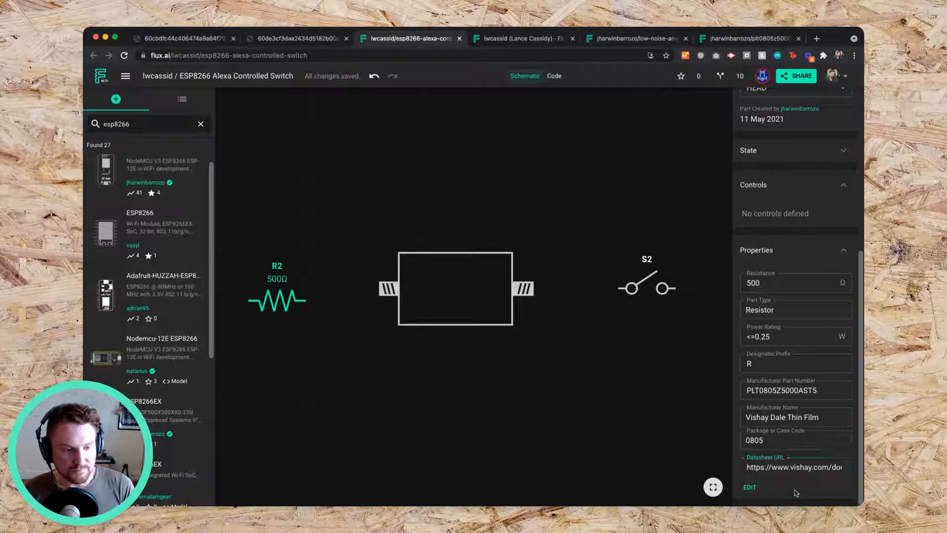
scroll(799, 381, up, 3)
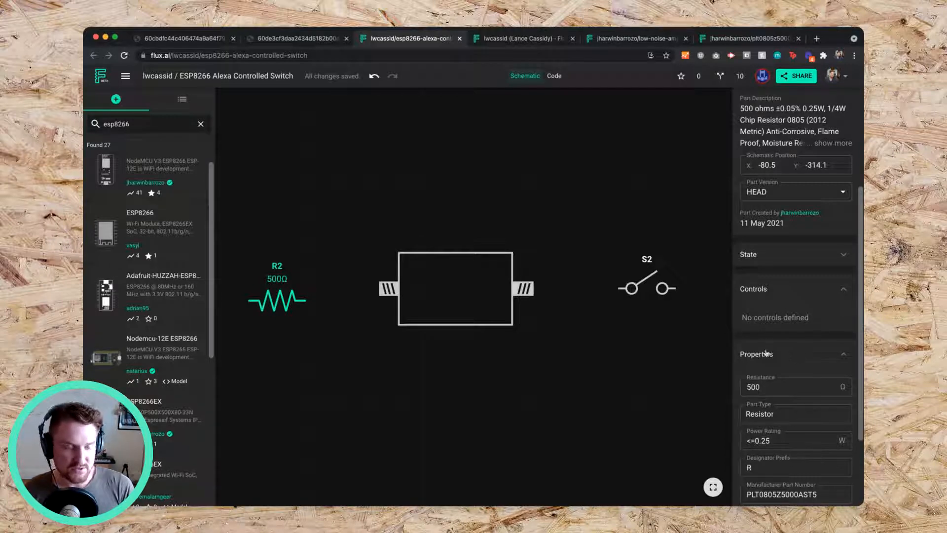
Inspect the part details, controls and properties of the low noise amplifier between R2 and S2.
click(611, 351)
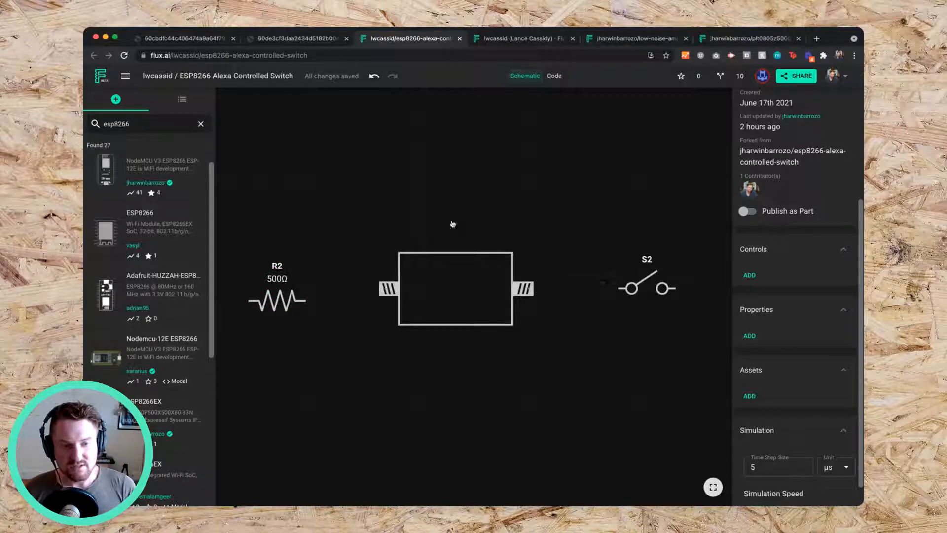
click(455, 292)
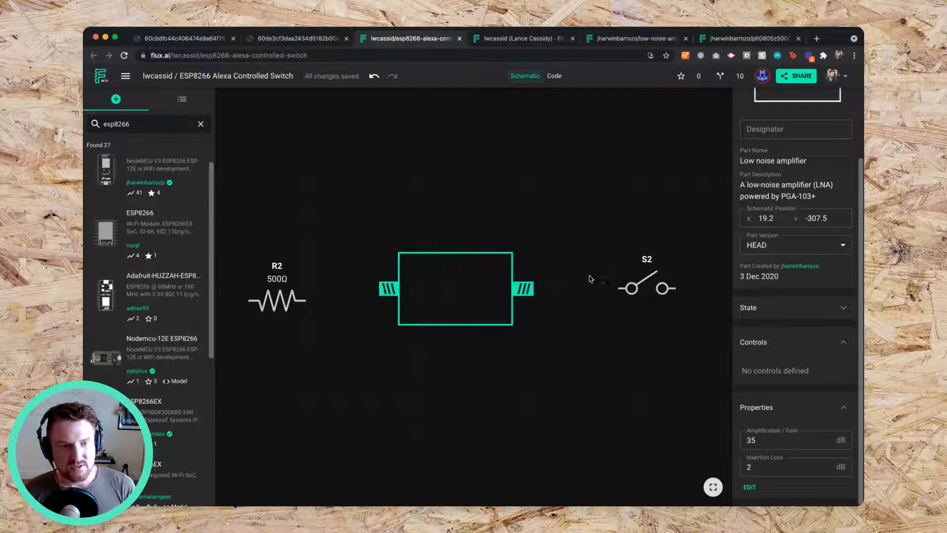
scroll(792, 218, up, 3)
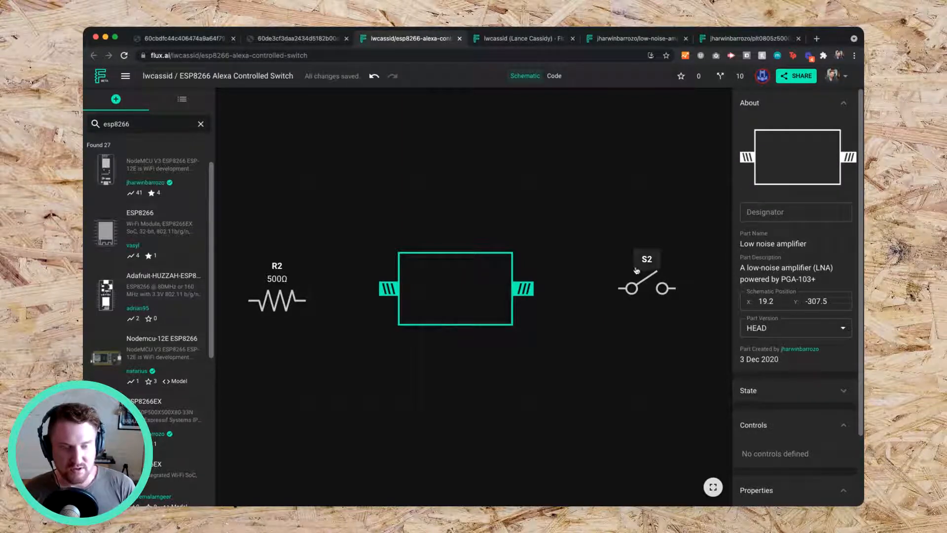
Examine the Low noise amplifier project's internal schematic, looking closely at its SIGNAL IN, GND and RF OUT + DC terminals.
right_click(450, 291)
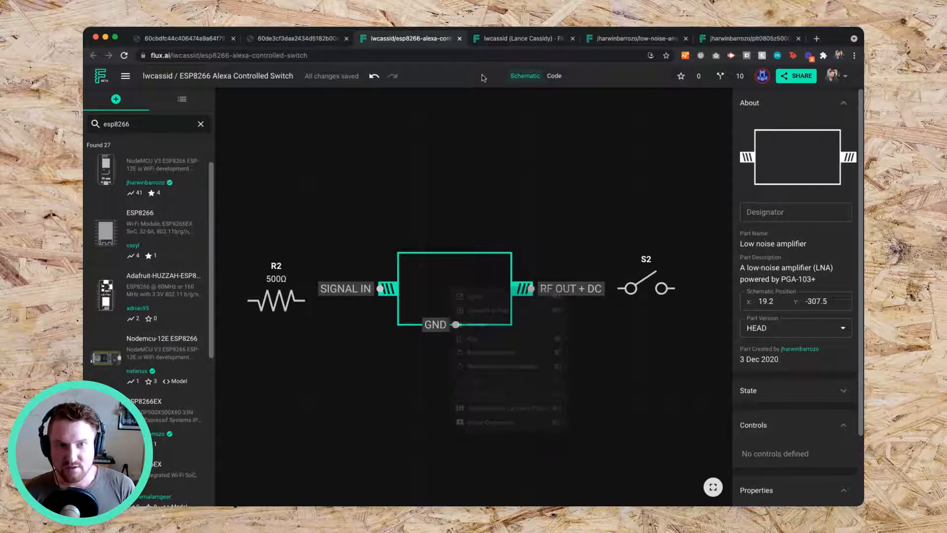
click(526, 39)
click(606, 40)
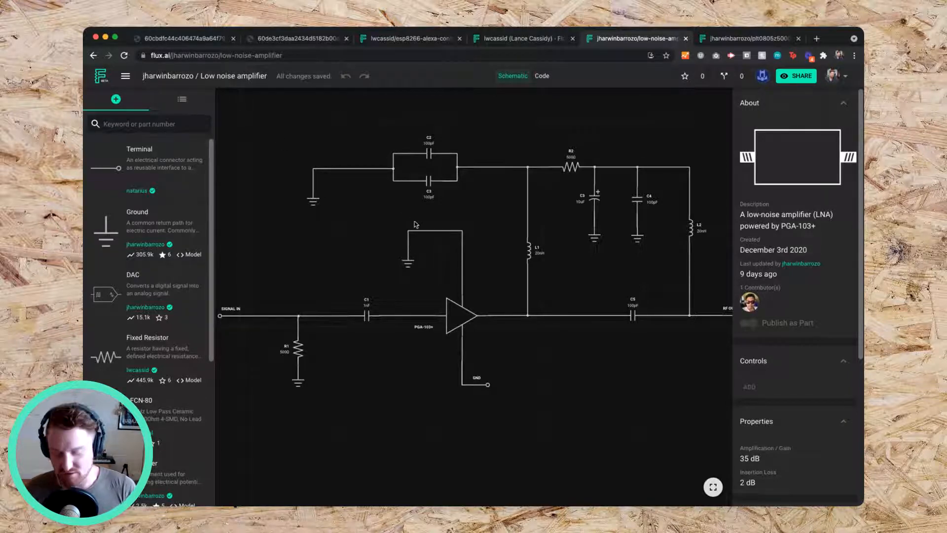
scroll(456, 278, down, 2)
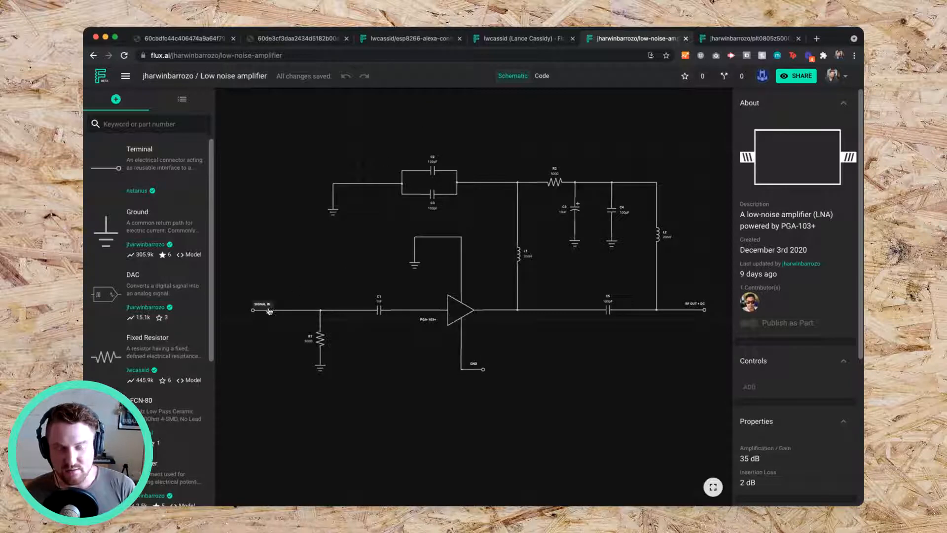
scroll(262, 313, up, 5)
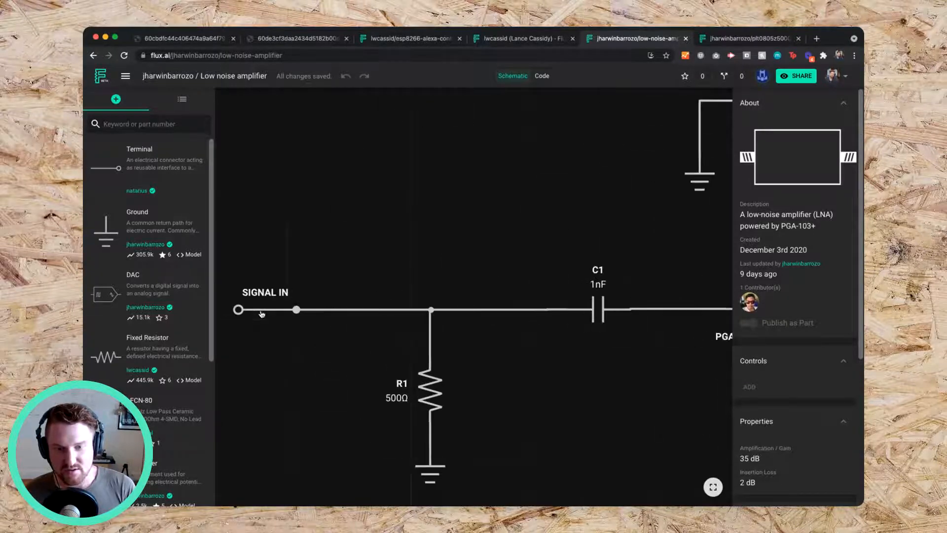
scroll(262, 313, down, 5)
scroll(510, 361, right, 5)
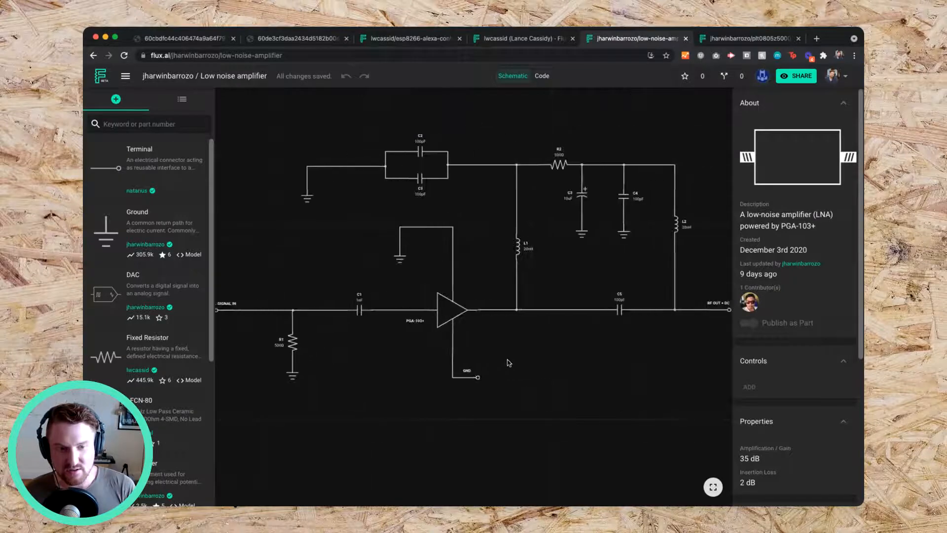
scroll(511, 361, right, 5)
scroll(586, 312, up, 10)
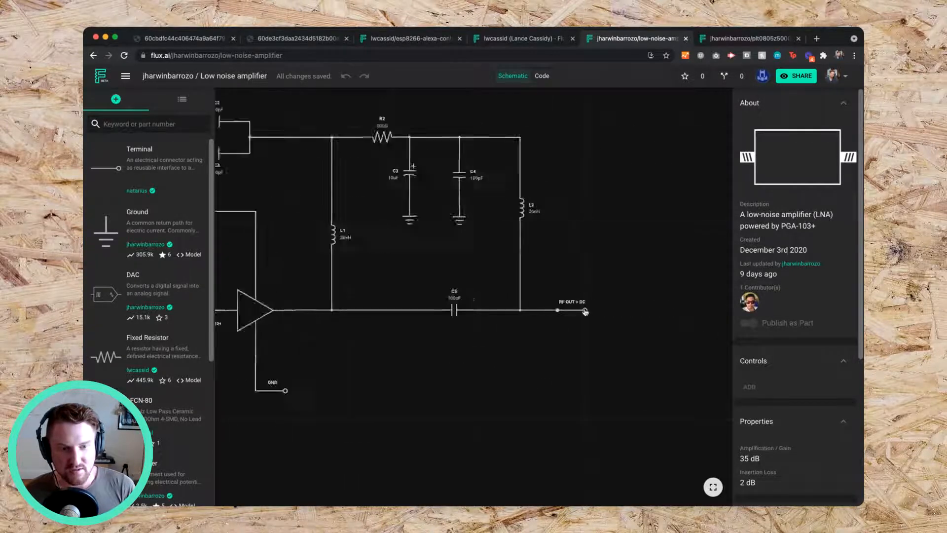
scroll(532, 332, down, 10)
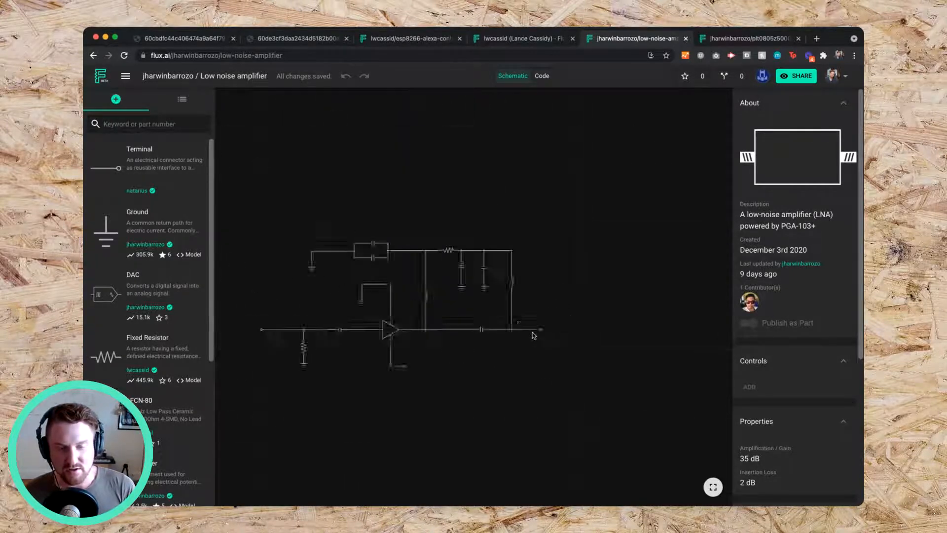
scroll(533, 336, up, 5)
scroll(493, 295, left, 3)
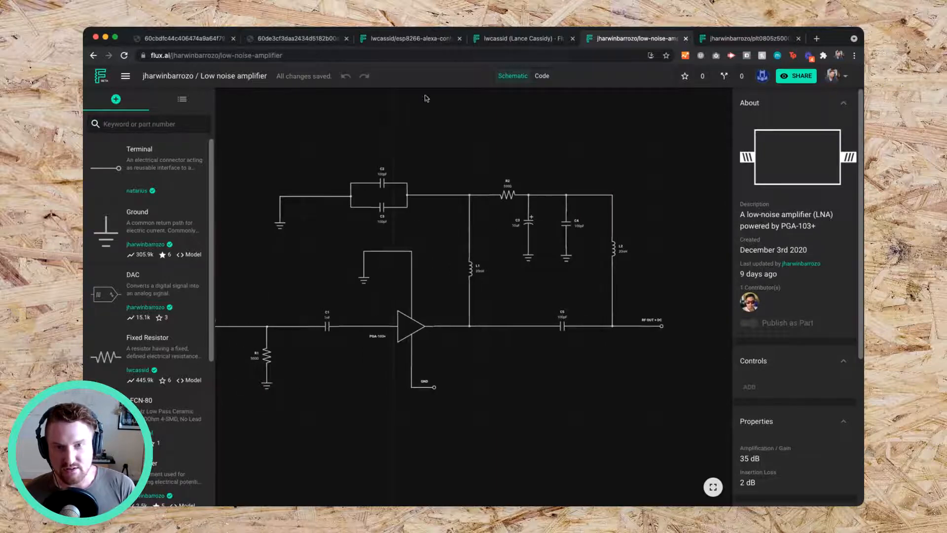
Compare the amplifier symbol's pins in the ESP8266 schematic with its source project, surrounding the whole internal circuit with a selection box.
click(406, 43)
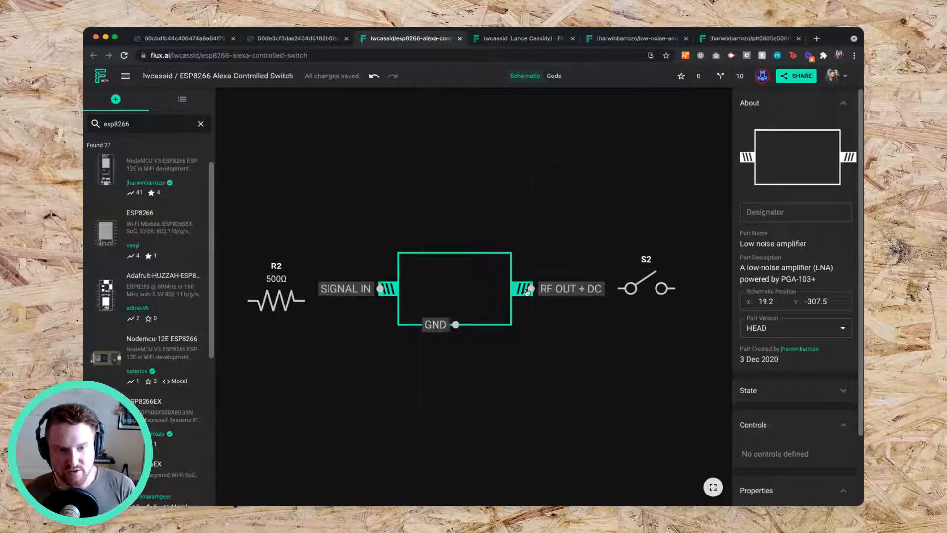
click(611, 40)
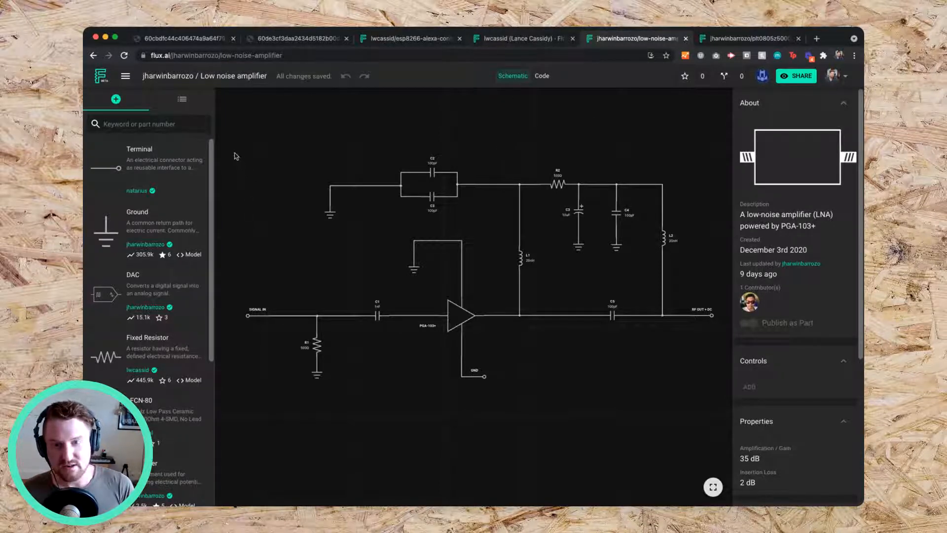
drag(235, 155, 720, 403)
click(720, 403)
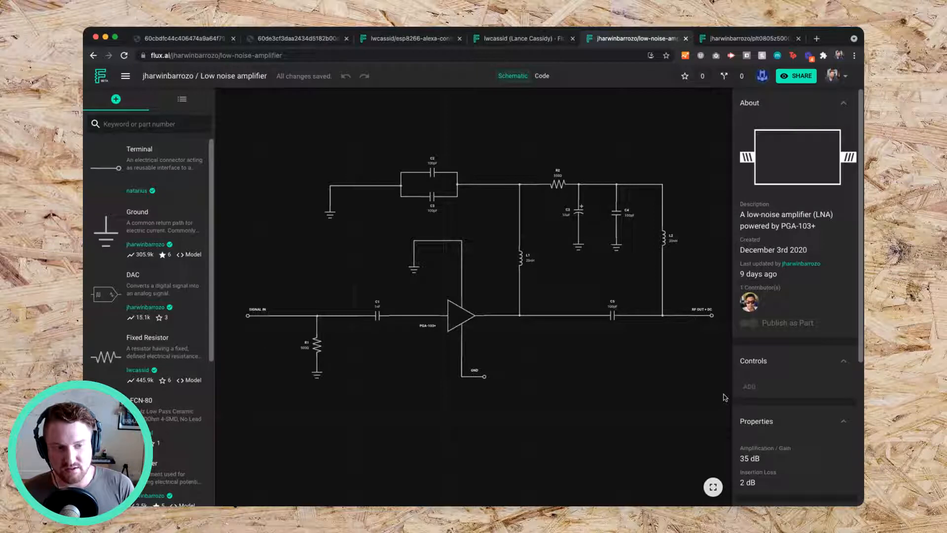
View the unselected amplifier block in the ESP8266 schematic, then outline the circuit it contains in the Low noise amplifier project.
click(511, 40)
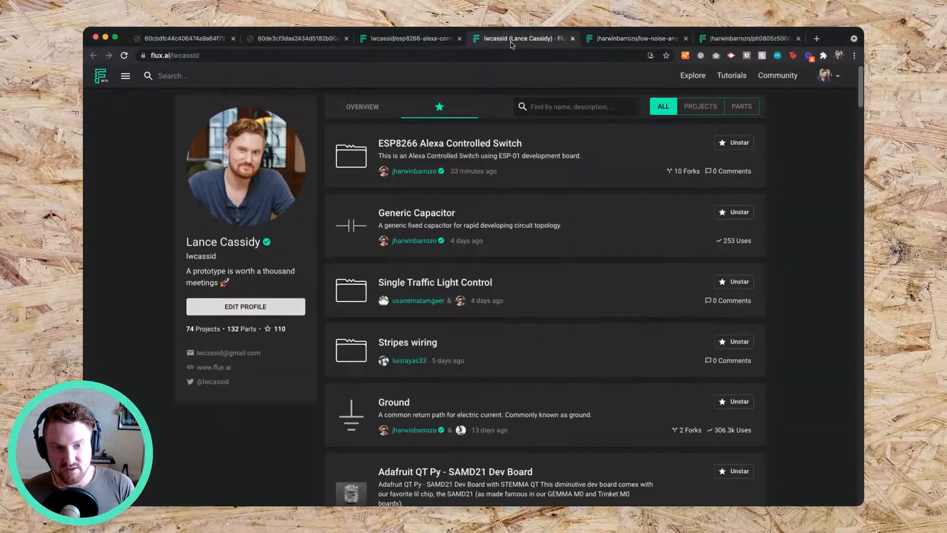
click(448, 39)
click(581, 222)
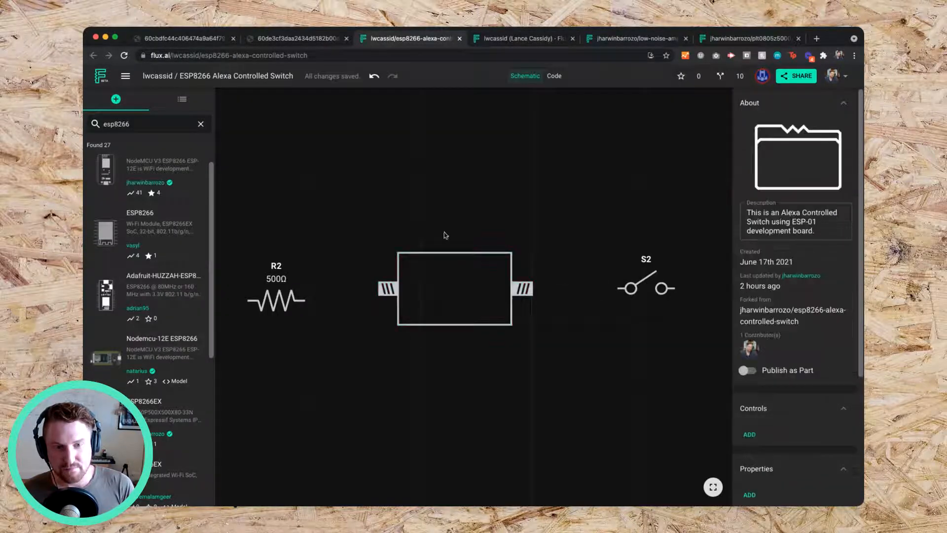
click(641, 40)
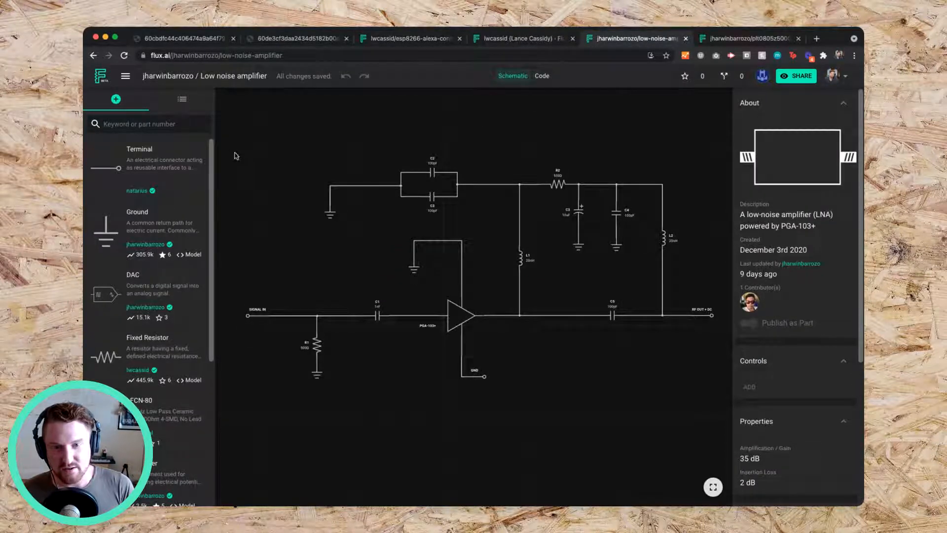
drag(234, 153, 726, 400)
click(726, 399)
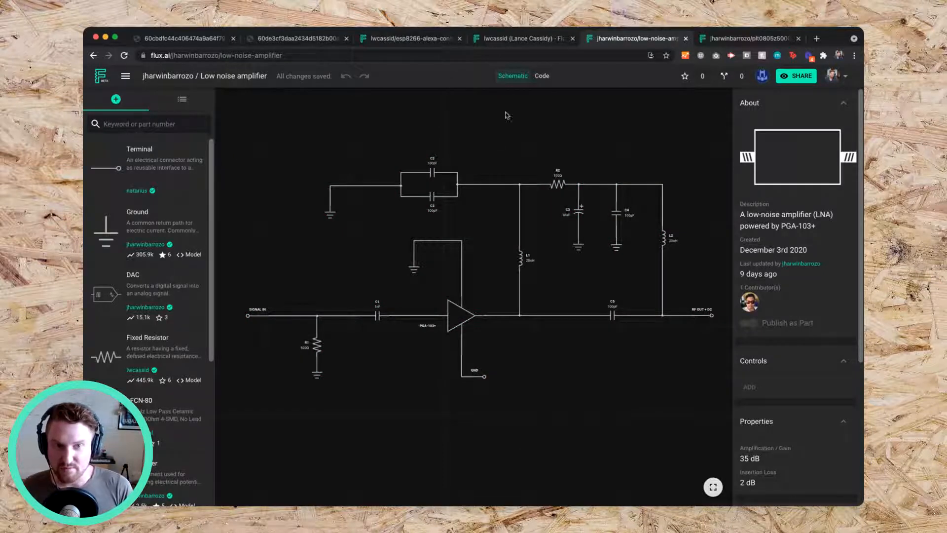
Inspect R2's pins in the ESP8266 schematic and the matching P1 and P2 terminals in the PLT0805Z5000AST5 project.
click(421, 40)
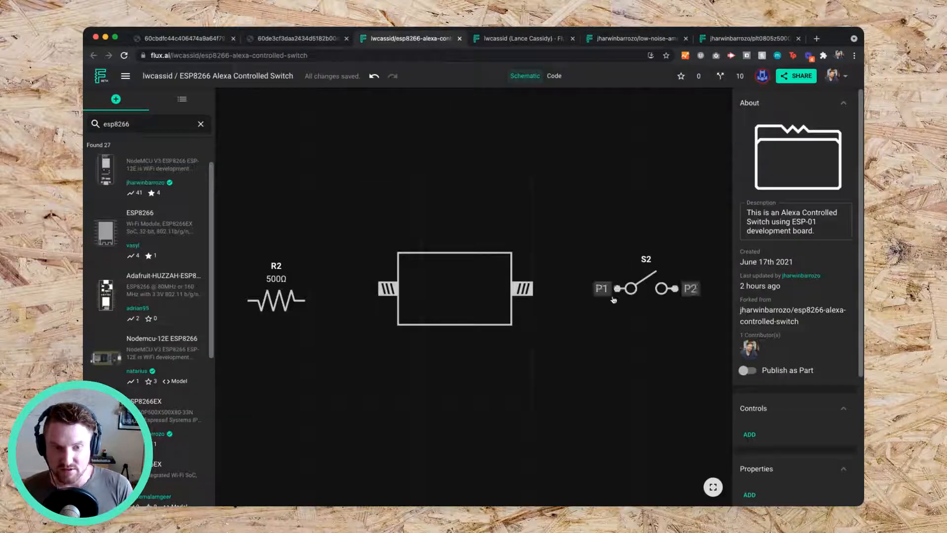
click(275, 300)
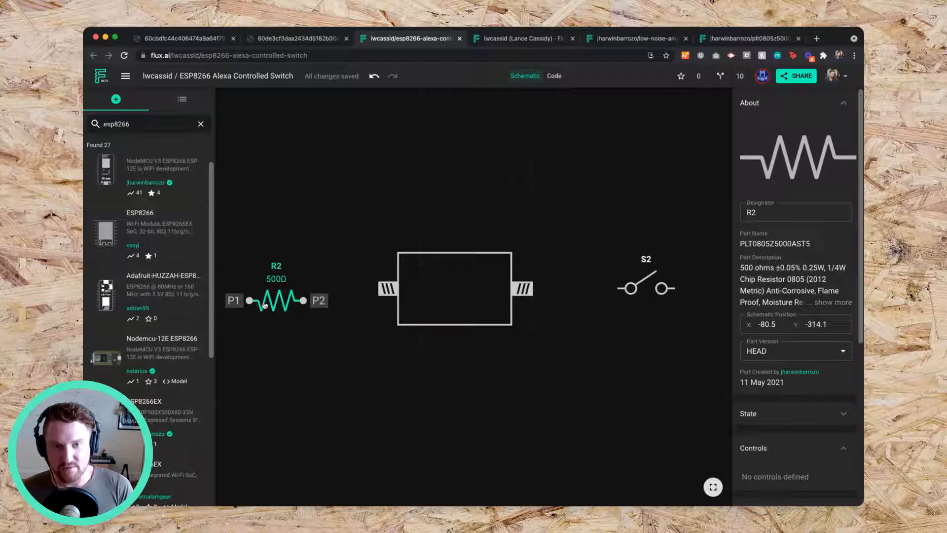
click(738, 40)
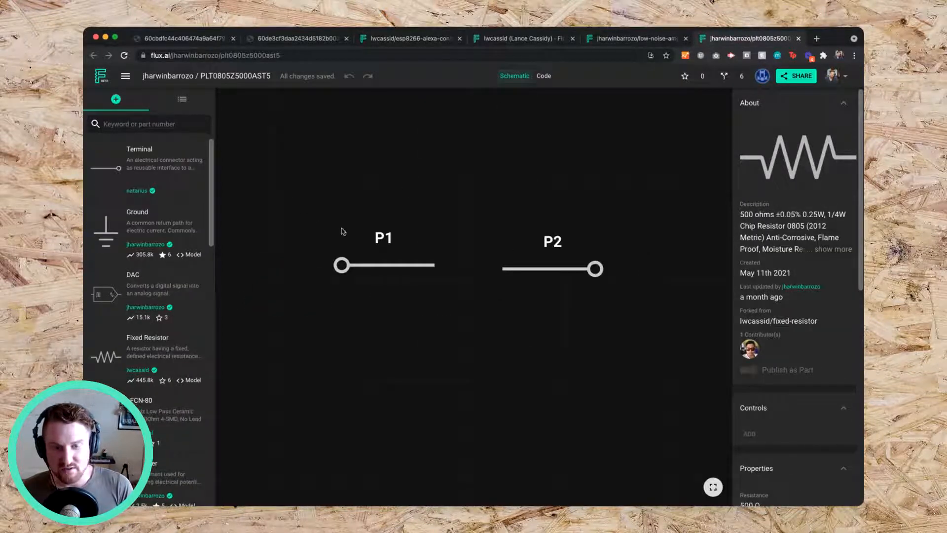
click(384, 268)
click(555, 270)
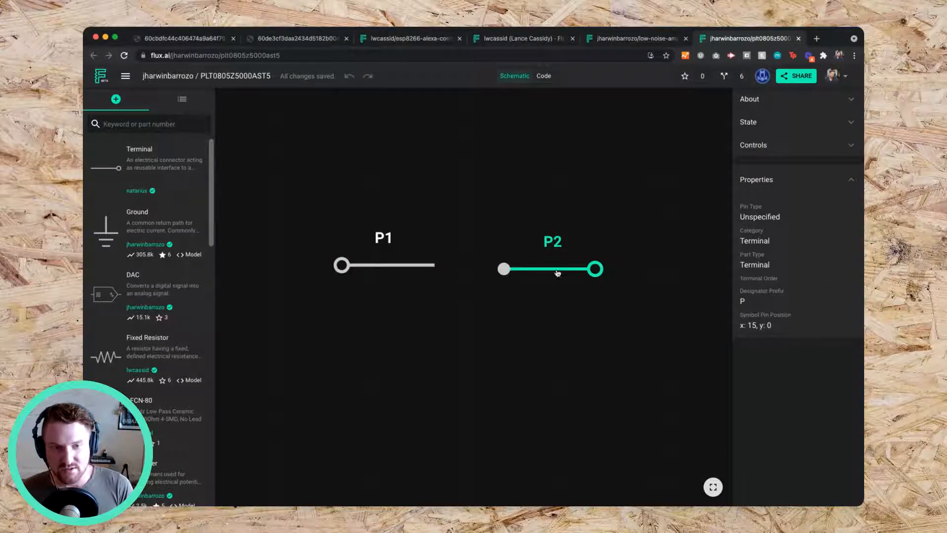
click(565, 312)
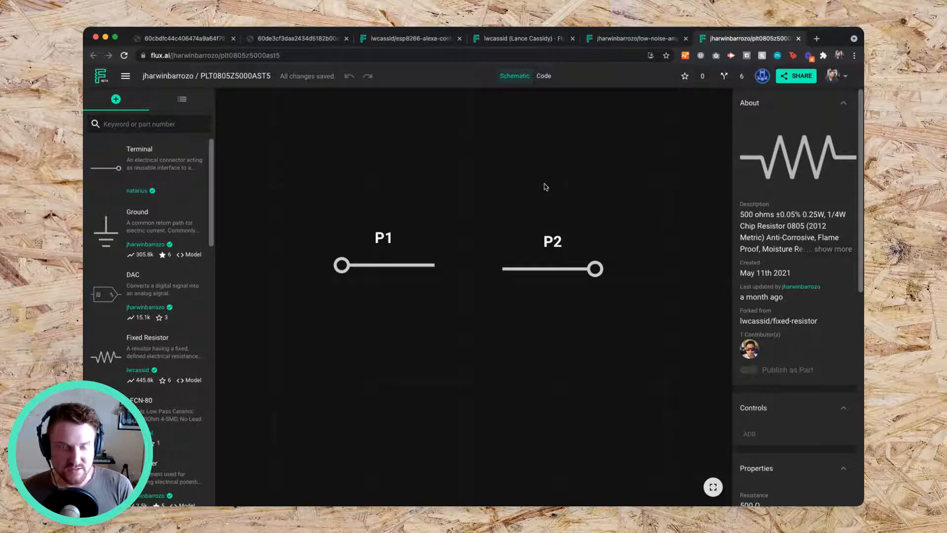
Examine the PLT0805Z5000AST5 part's simulation code, including its setup event, and read its full part description.
click(544, 77)
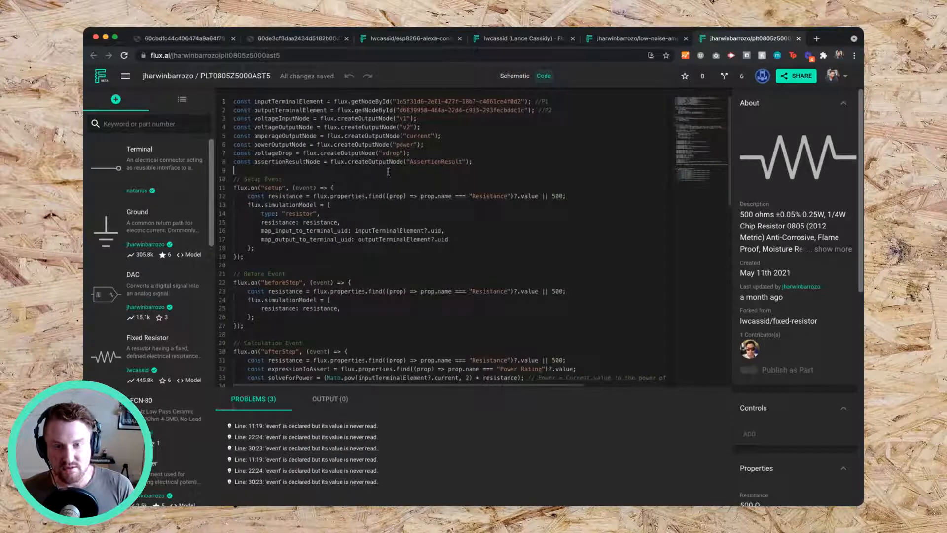
click(370, 186)
click(362, 204)
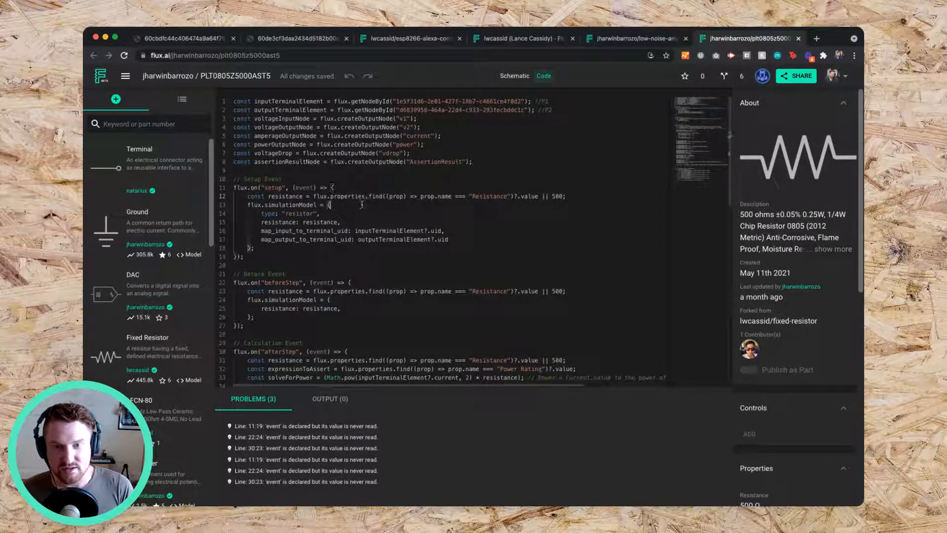
scroll(364, 204, down, 8)
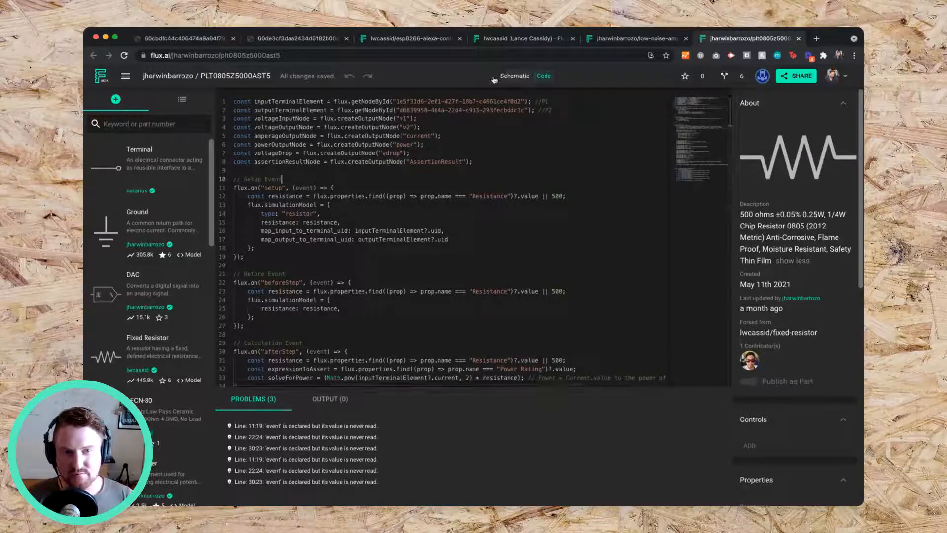
Return to the ESP8266 Alexa Controlled Switch schematic and review resistor R2's part details and properties.
click(424, 39)
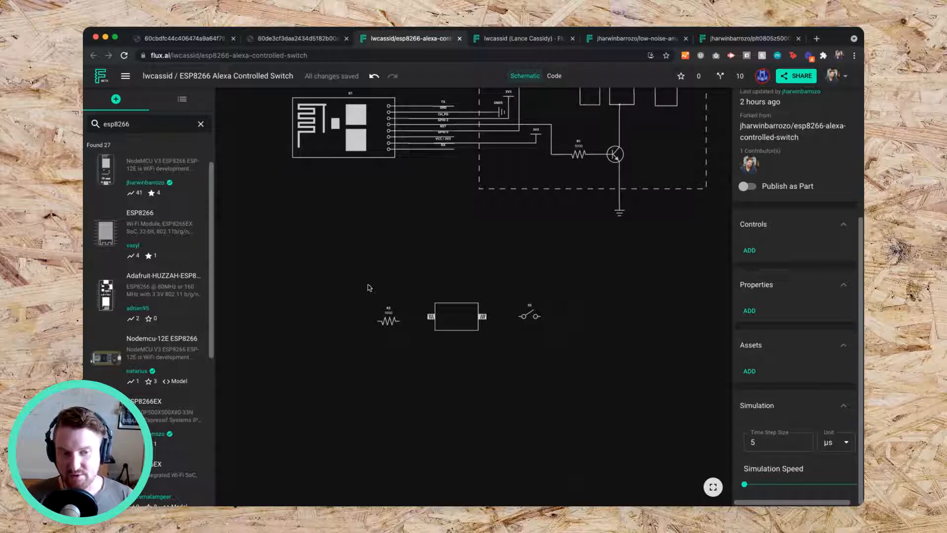
click(388, 320)
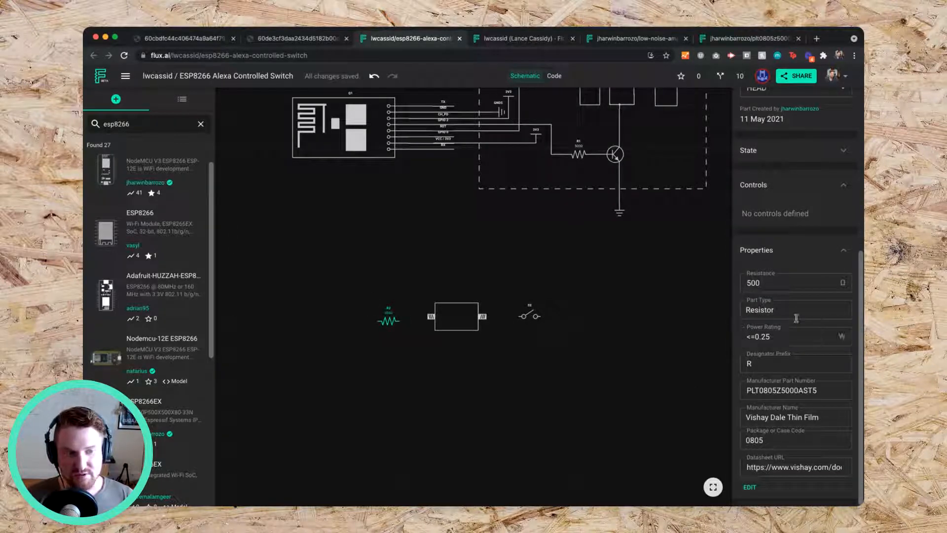
scroll(796, 318, up, 5)
scroll(786, 247, down, 3)
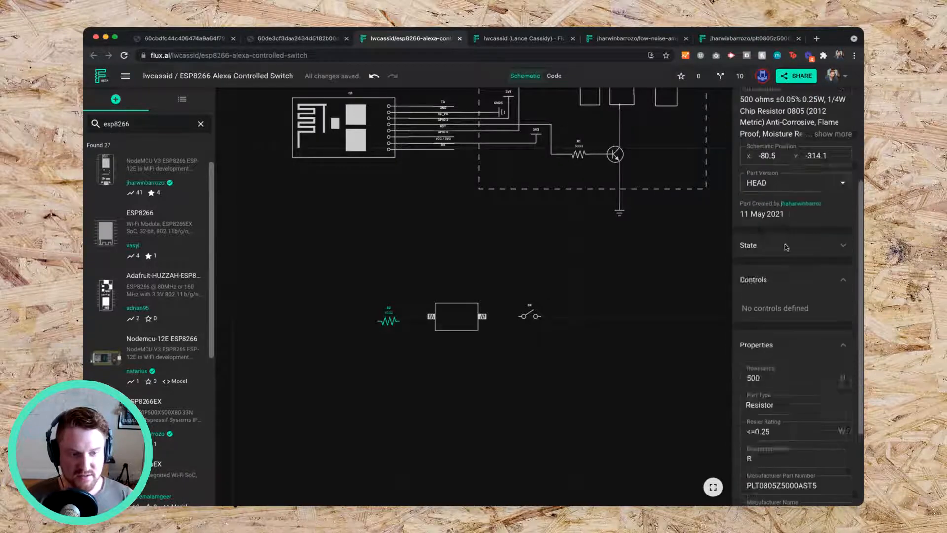
scroll(786, 247, down, 2)
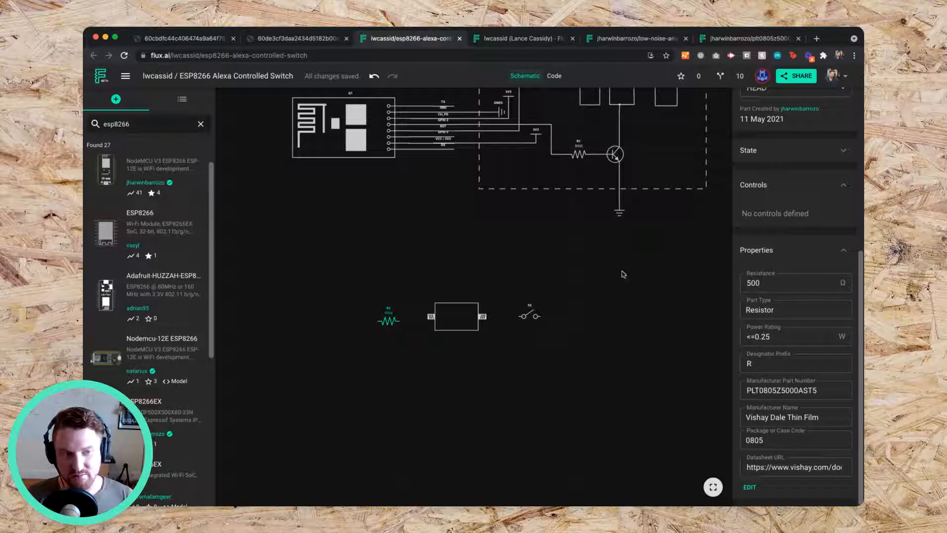
Clear the selection in the ESP8266 schematic, outline the area around resistor R2, and select R2 again.
click(355, 283)
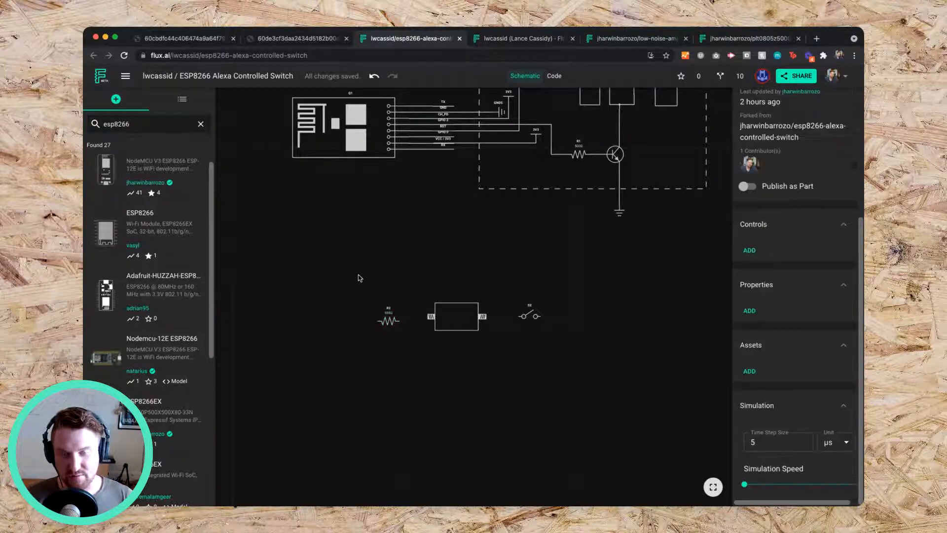
drag(360, 274, 412, 355)
click(394, 333)
click(388, 322)
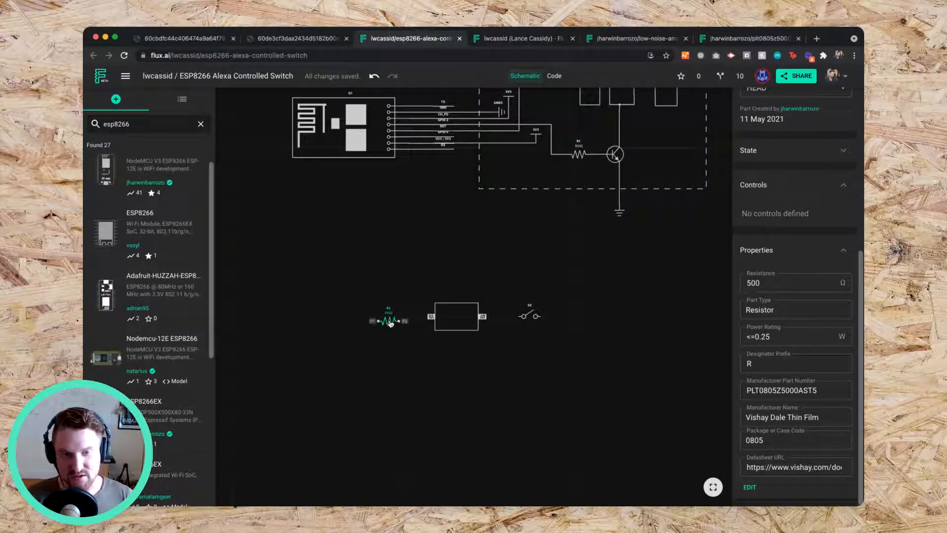
View the schematic of the PLT0805Z5000AST5 project and outline its P1 and P2 terminals.
click(739, 42)
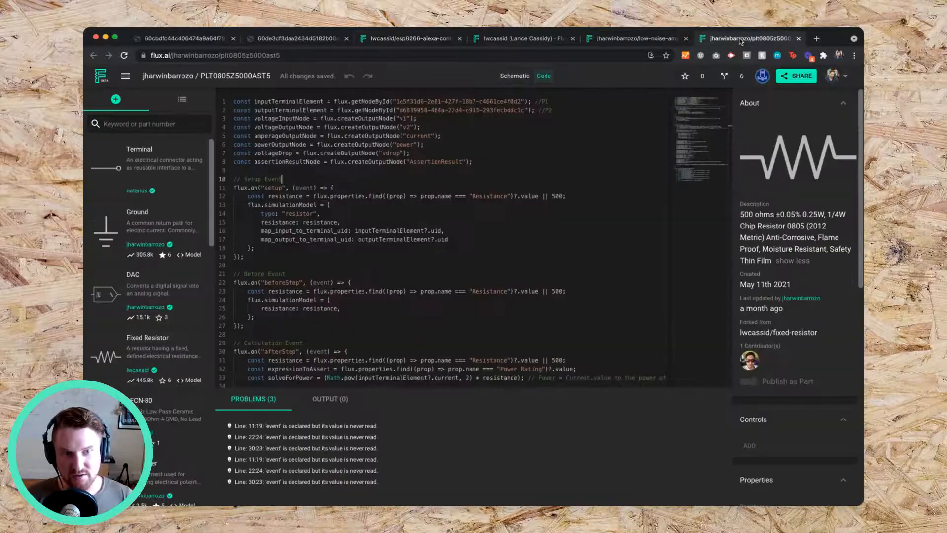
click(514, 75)
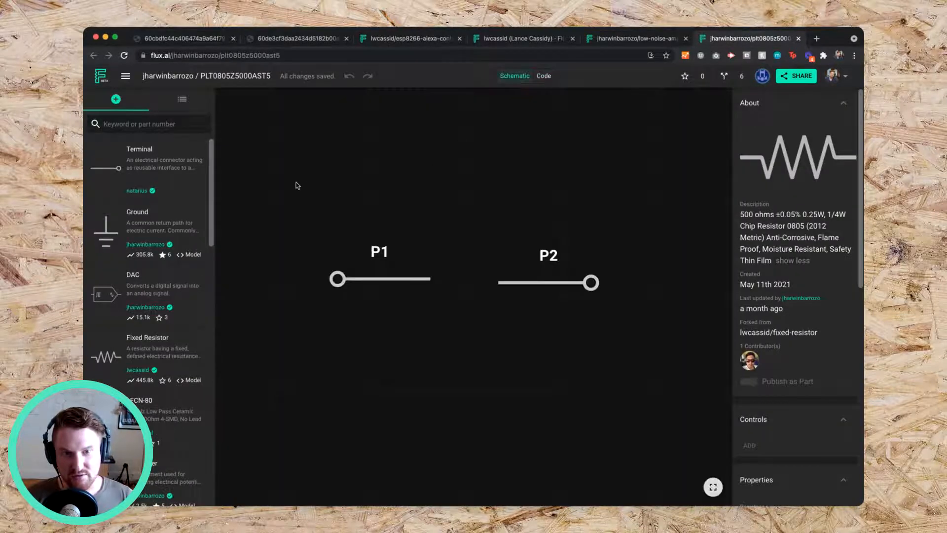
drag(296, 166, 673, 408)
click(650, 386)
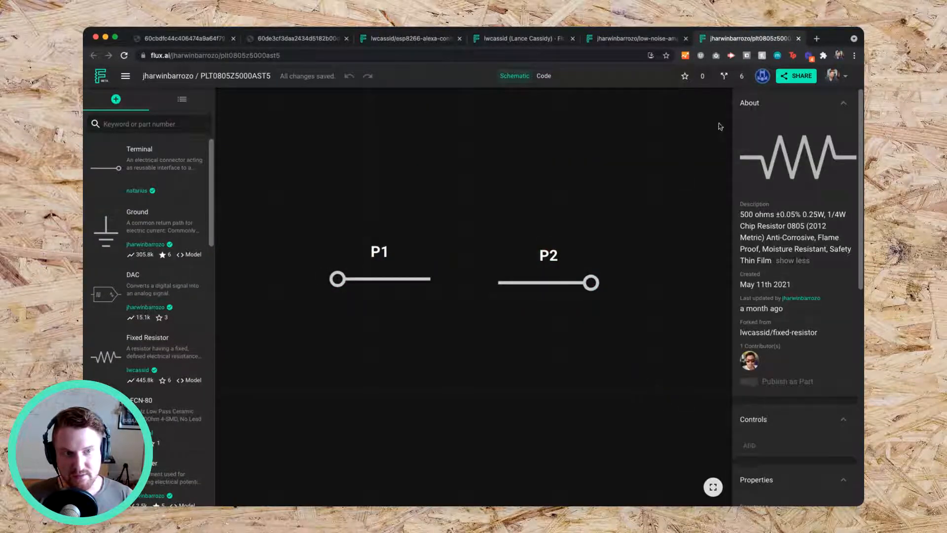
Fork the PLT0805Z5000AST5 project and rename the copy with the owner's first name in possessive form followed by "Resistor".
click(725, 77)
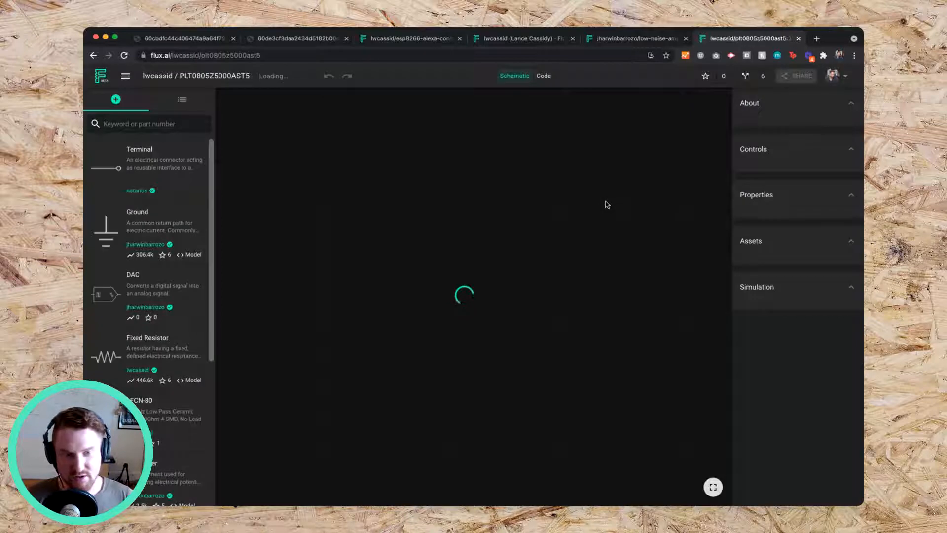
double_click(234, 75)
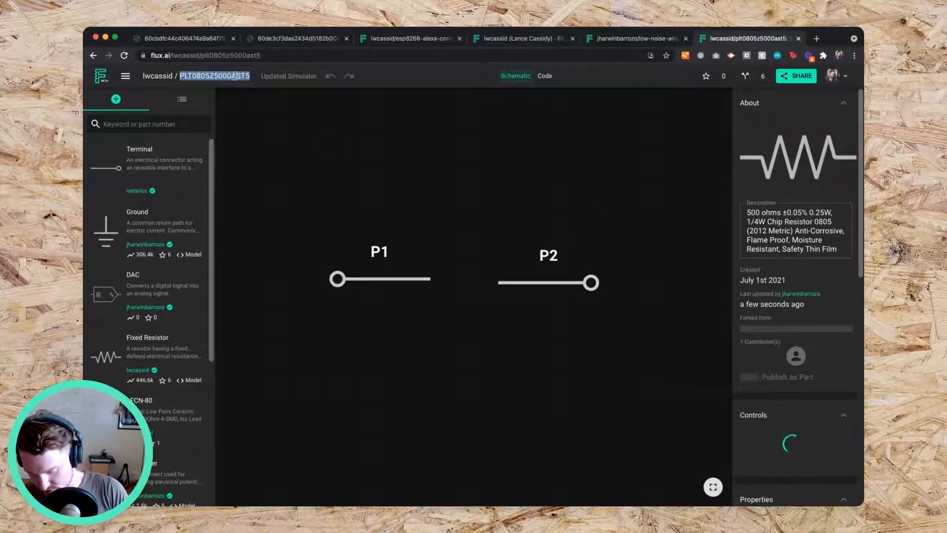
text(Lance's Resisitor)
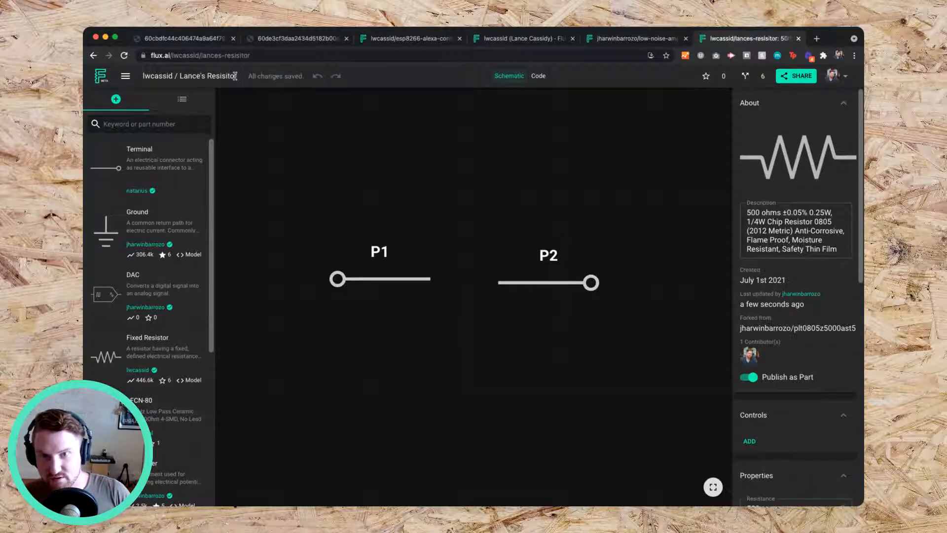
key(BackSpace)
key(BackSpace)
key(BackSpace)
key(BackSpace)
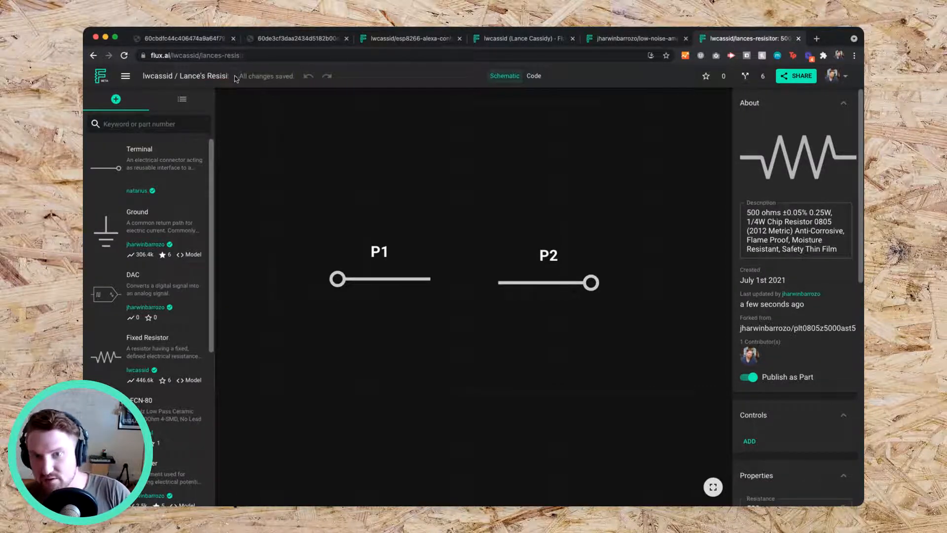
text(tor)
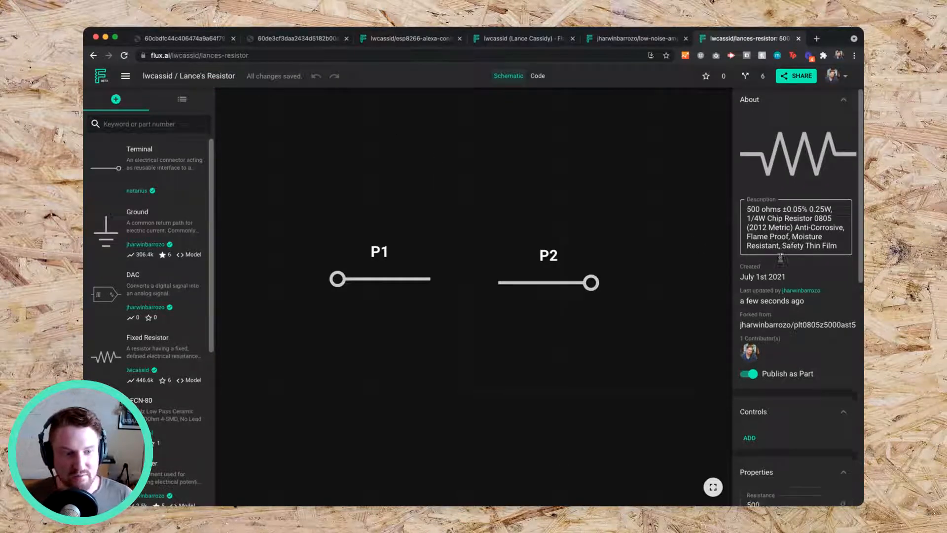
Open the forked resistor's property list for editing and review its properties, assets and simulation settings.
scroll(778, 260, down, 6)
scroll(778, 260, down, 2)
click(751, 329)
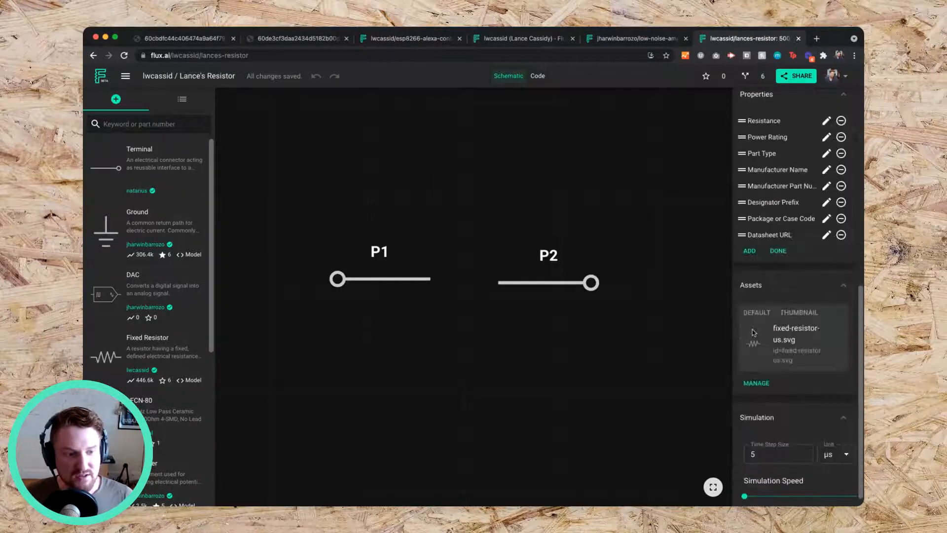
scroll(784, 277, up, 3)
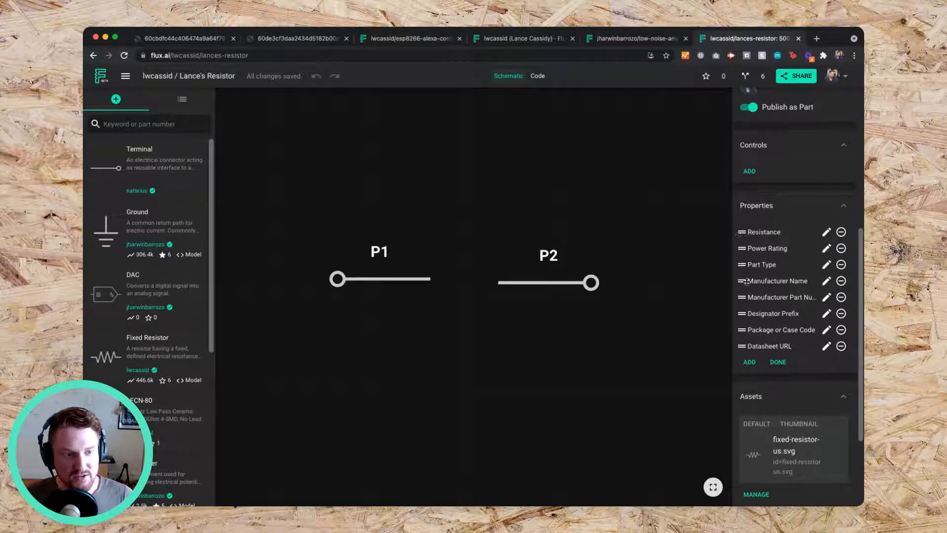
scroll(790, 394, down, 3)
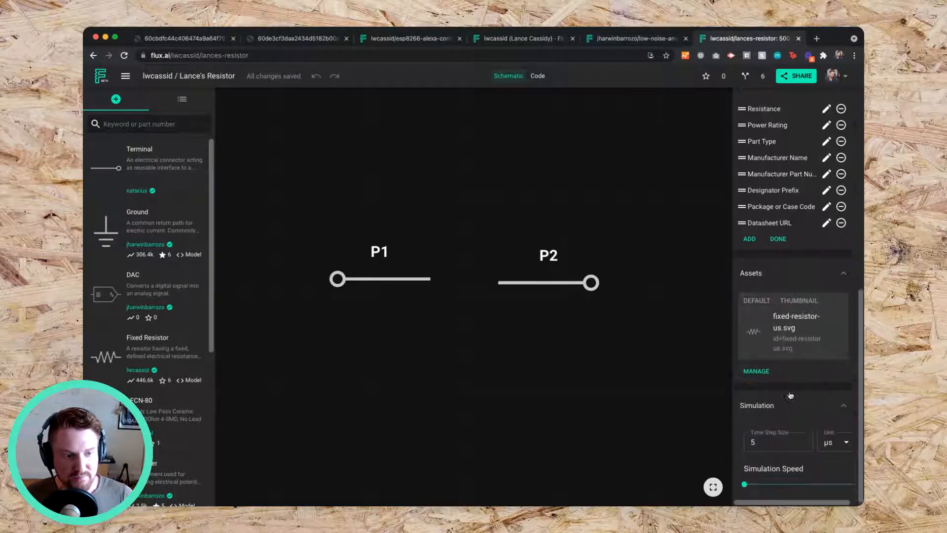
scroll(791, 395, up, 10)
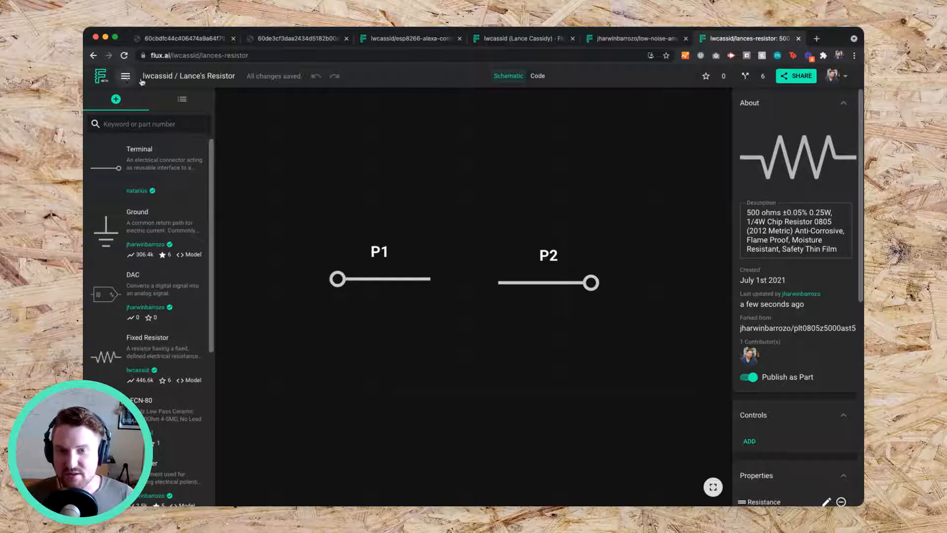
Return to the ESP8266 Alexa Controlled Switch project with nothing selected and view the whole schematic.
click(403, 40)
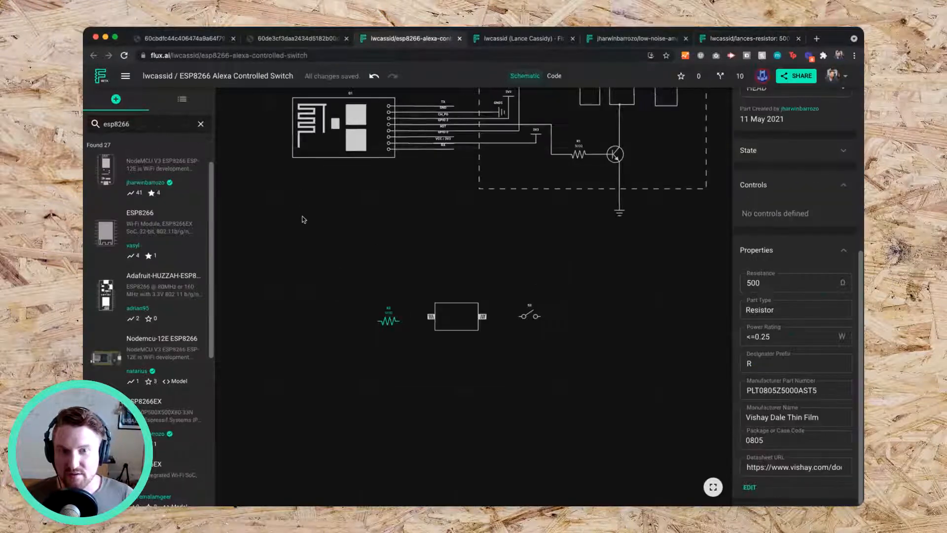
scroll(394, 268, down, 10)
scroll(413, 173, up, 1)
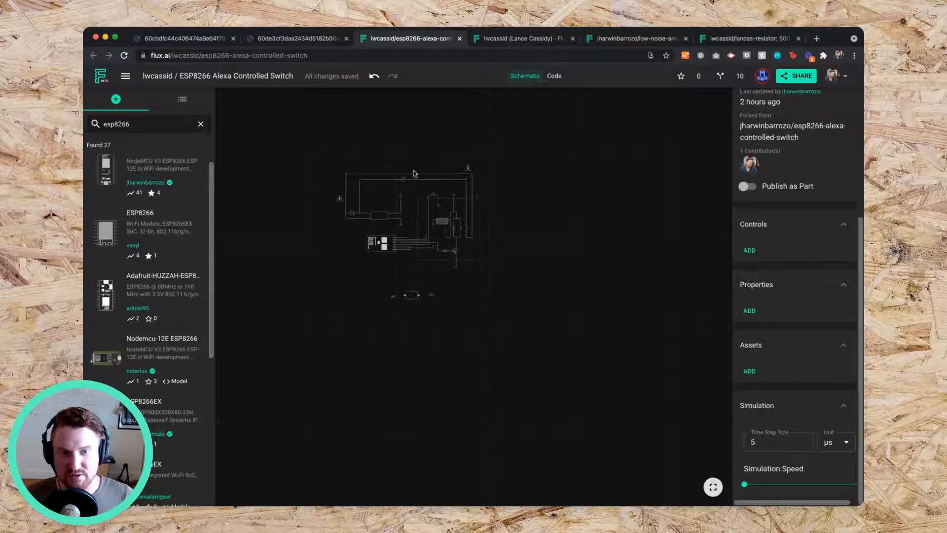
scroll(385, 223, up, 5)
scroll(385, 224, up, 3)
scroll(394, 217, down, 3)
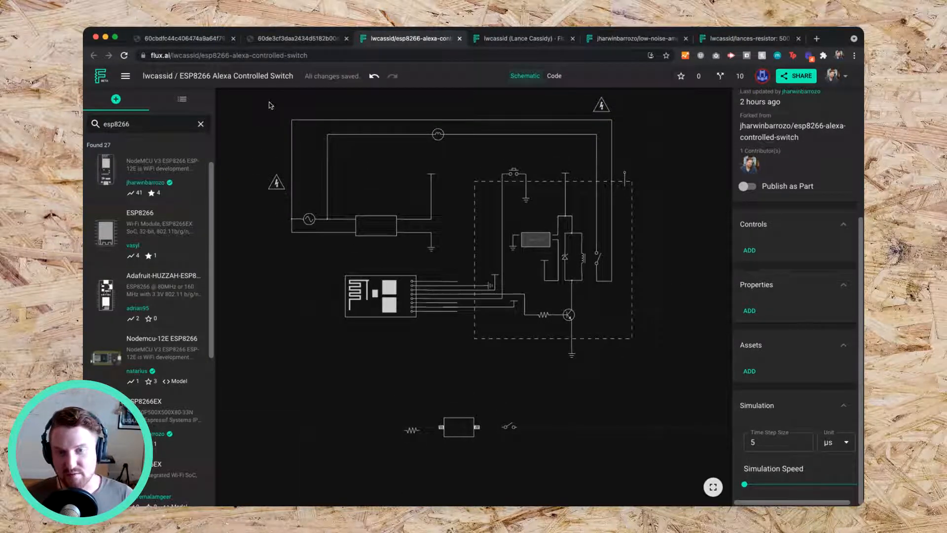
Look up the Bill of Materials (.csv) export option for the ESP8266 project, then show the "Exporting a BOM" agenda slide.
click(126, 79)
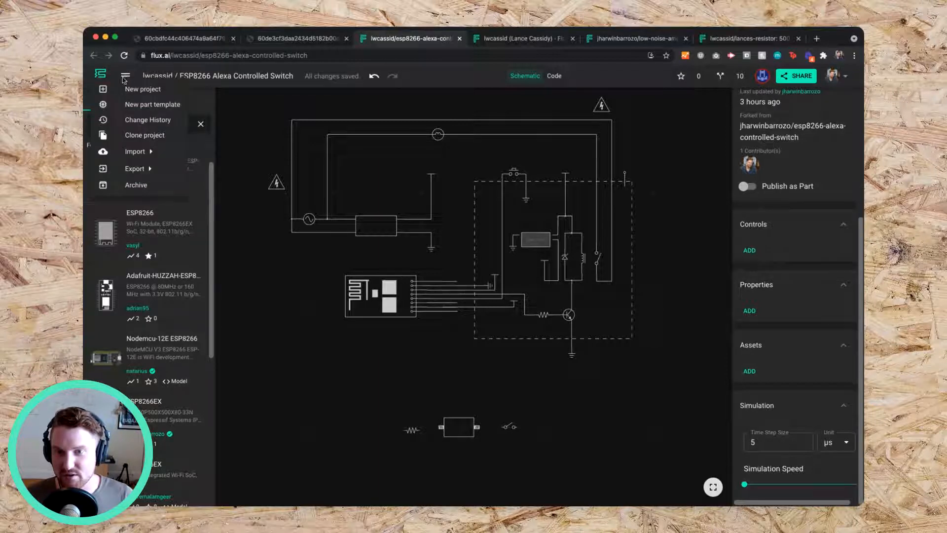
mouse_move(135, 169)
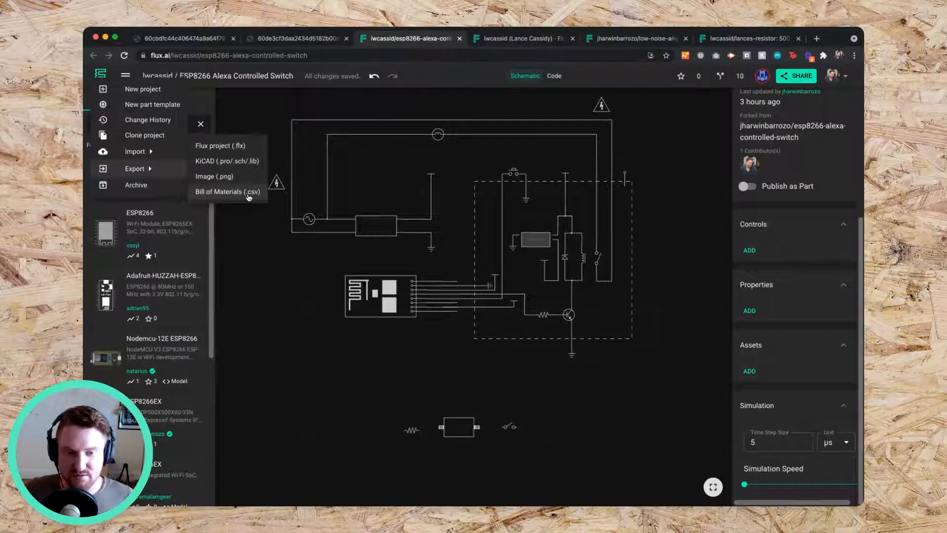
click(296, 38)
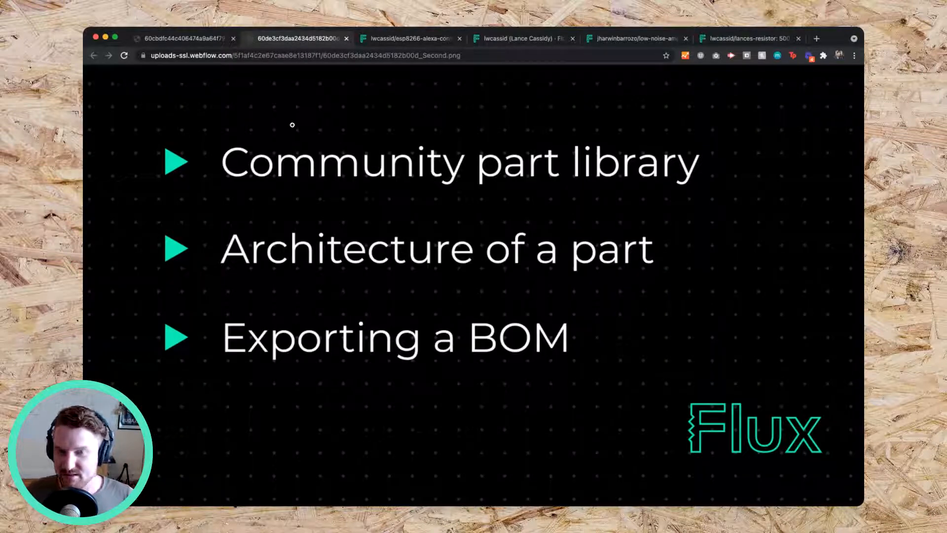